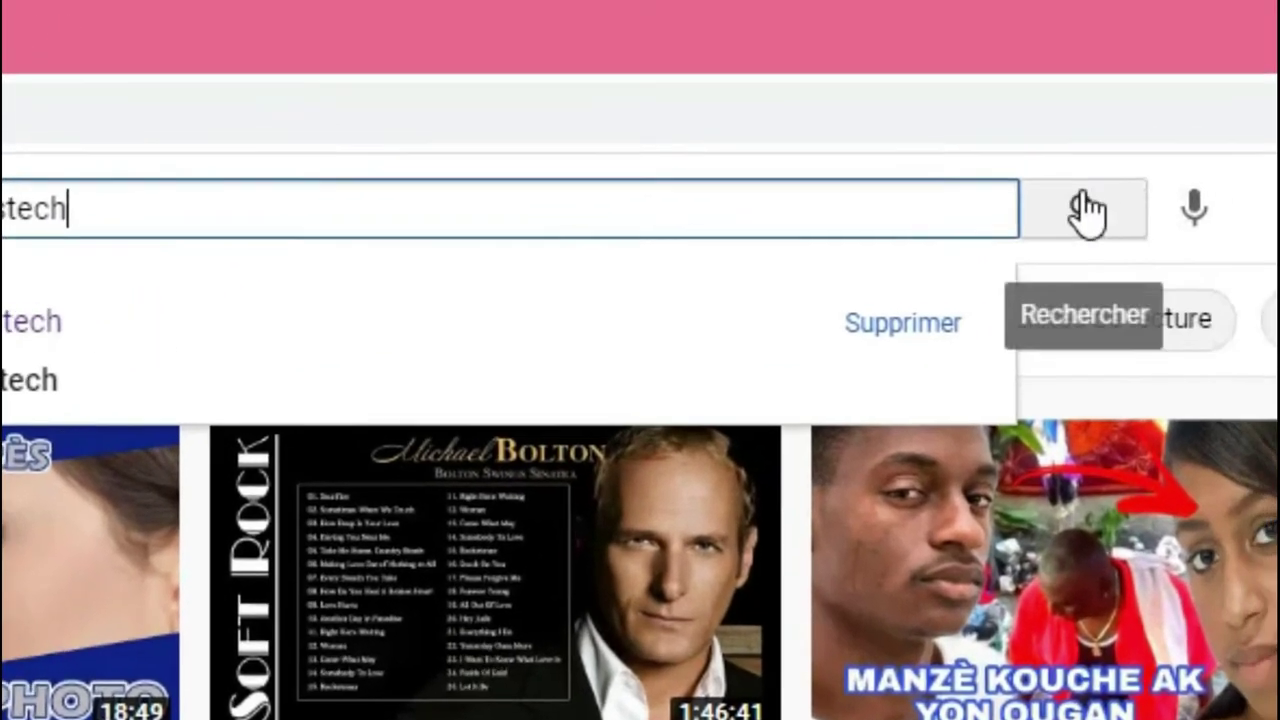
Subscribe to the Chepstech channel found by searching for "chepstech" and open its notification options
click(1190, 176)
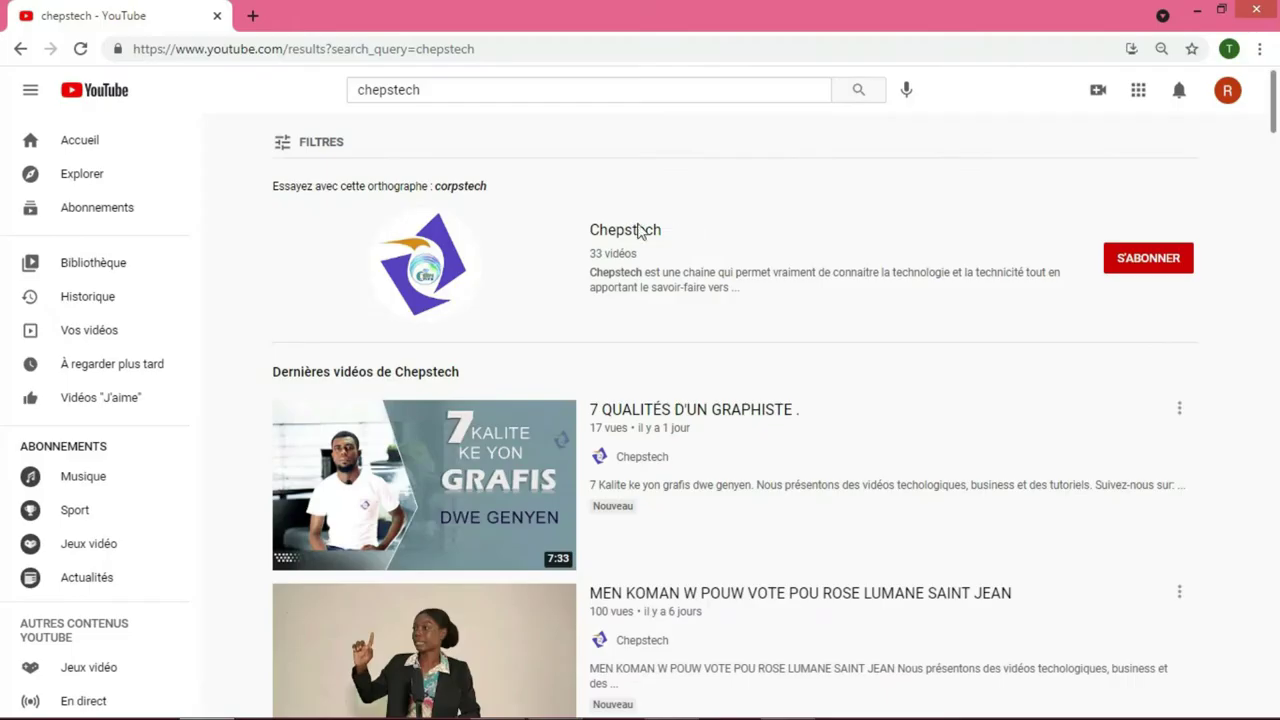
click(448, 265)
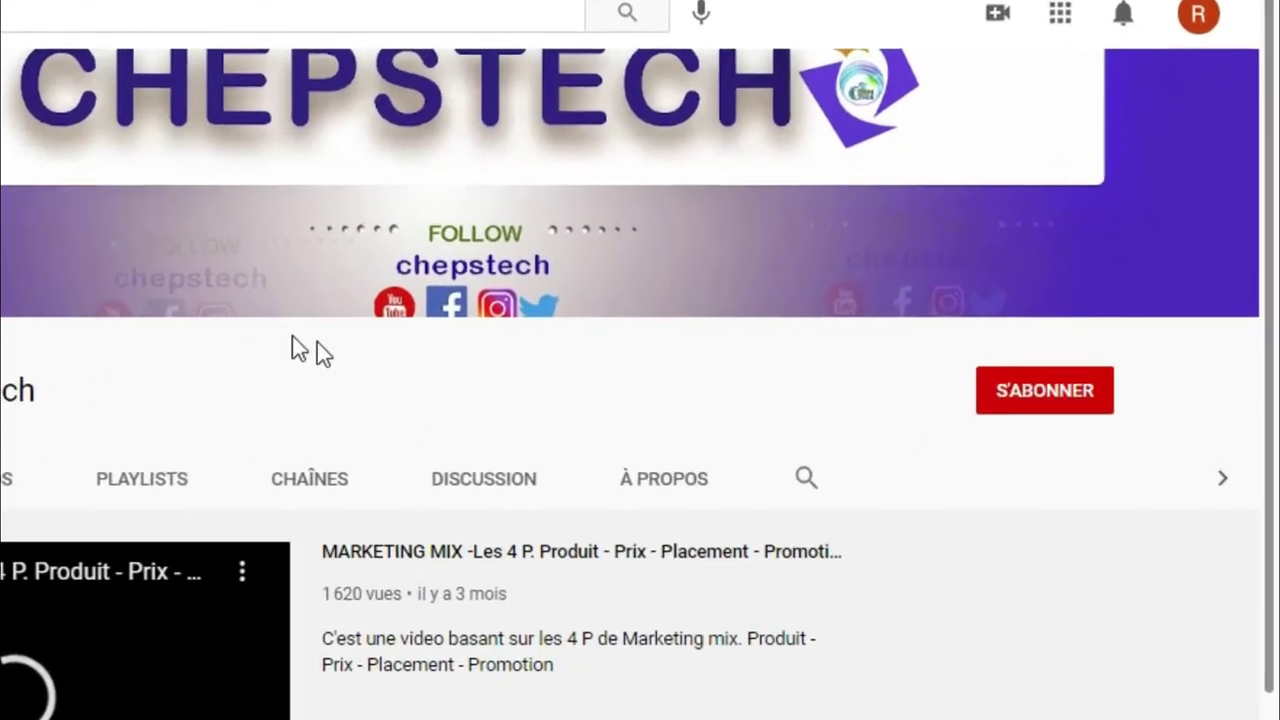
click(1050, 395)
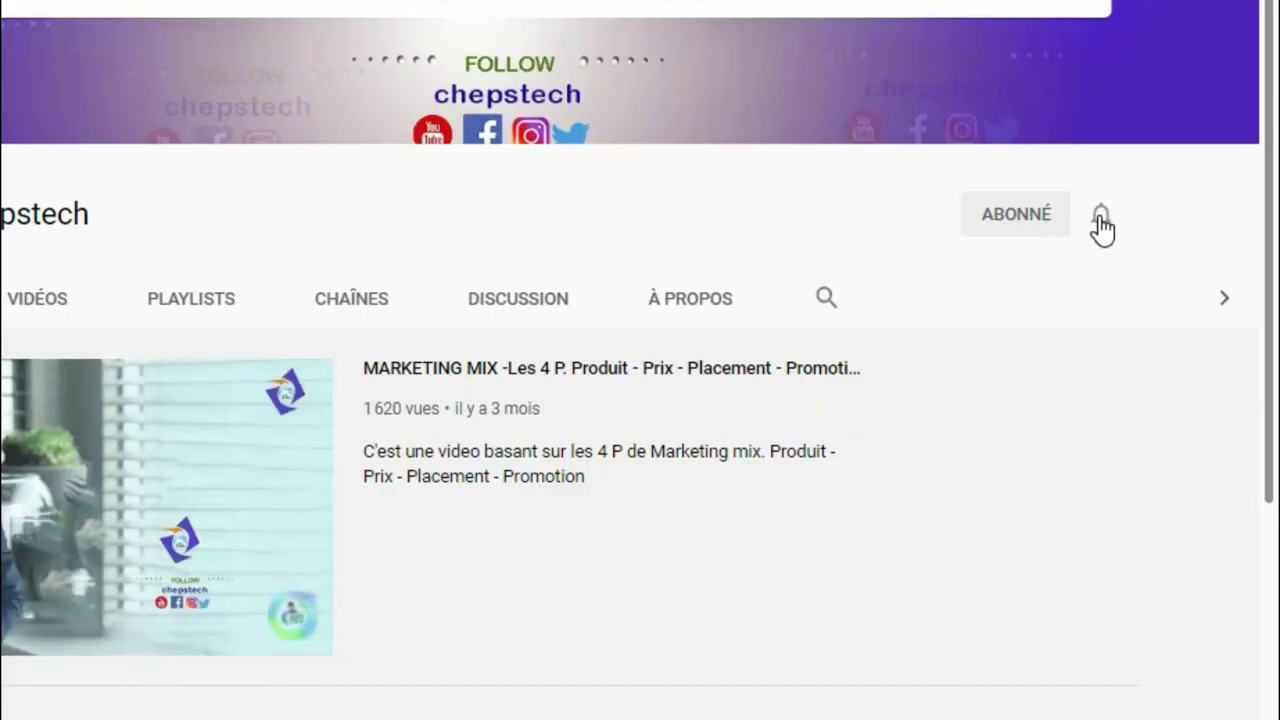
click(1101, 222)
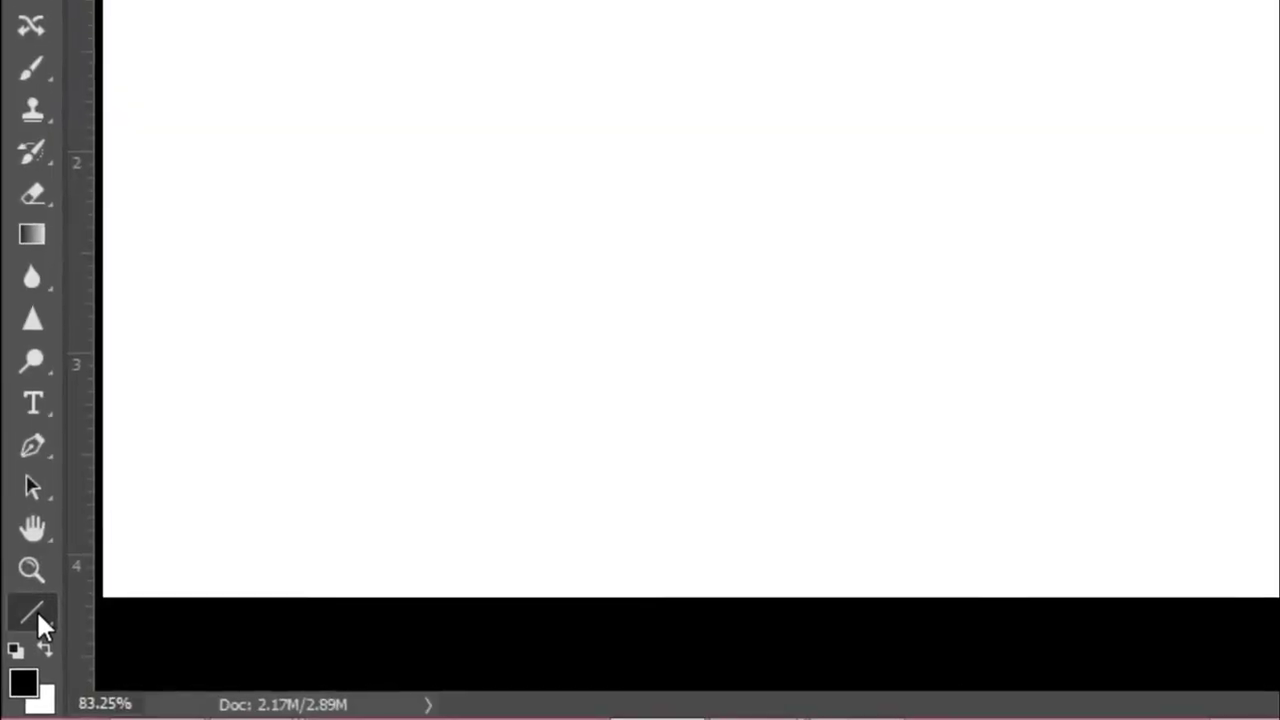
Switch to Photoshop and draw a filled circle about 210 px wide near the middle of the flares.psd canvas with the Ellipse Tool
click(20, 659)
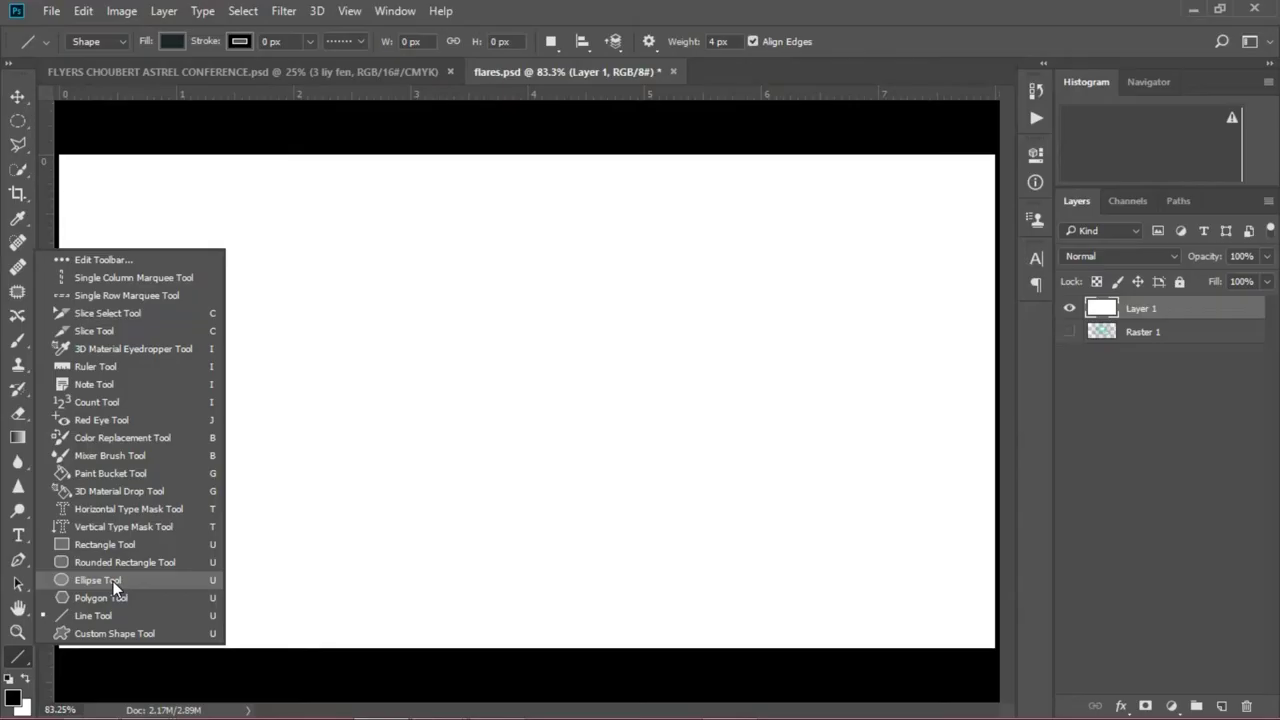
click(97, 580)
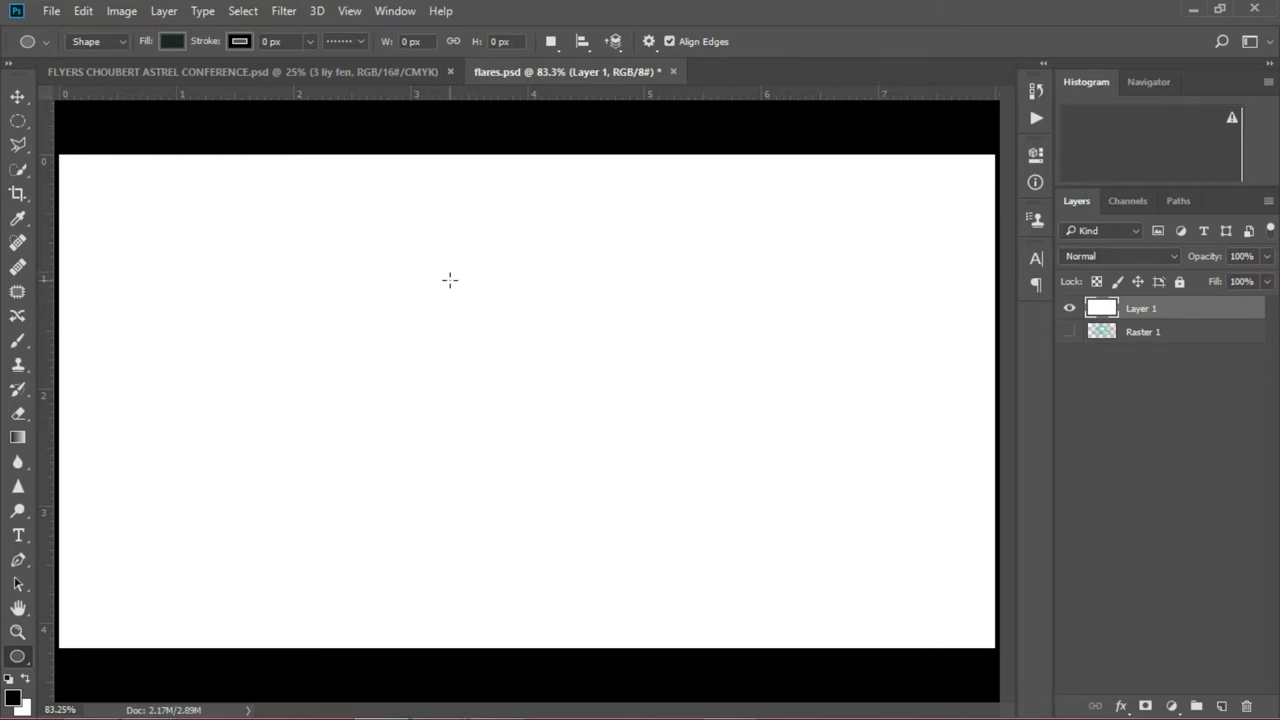
drag(506, 299, 775, 463)
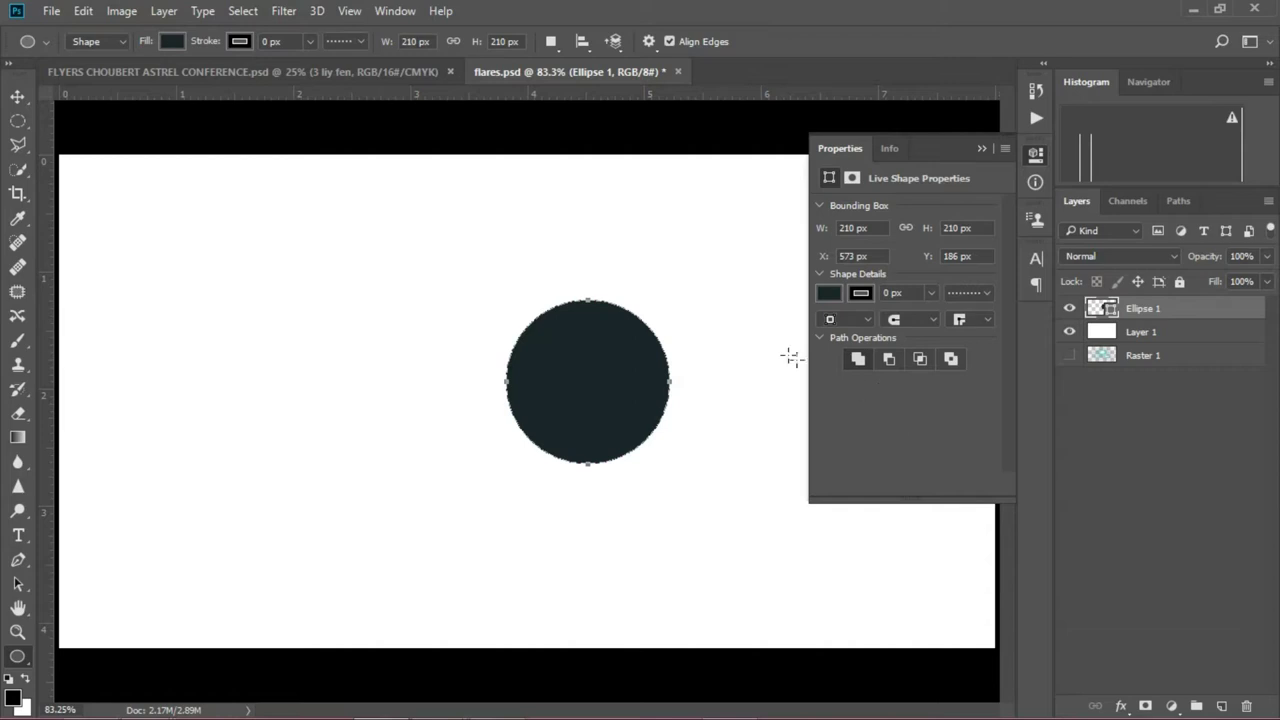
click(982, 148)
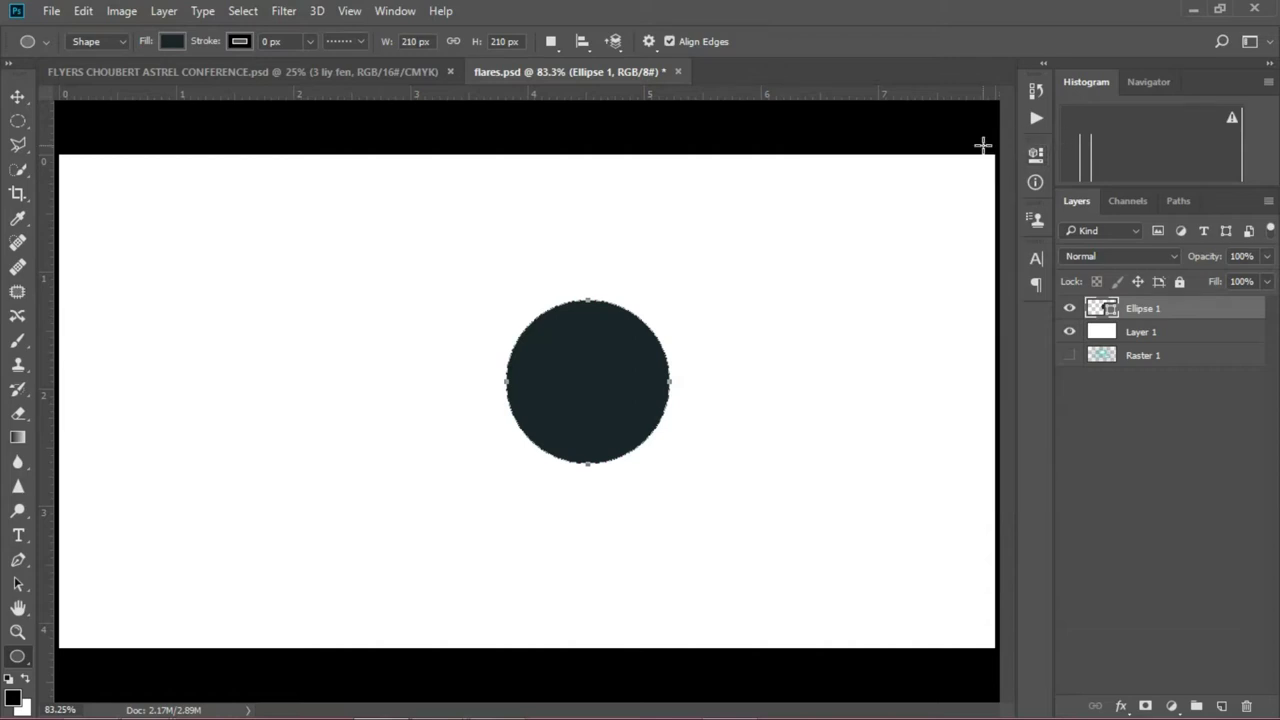
Scale the circle up proportionally to about 370 px in diameter with Free Transform
key(ctrl+t)
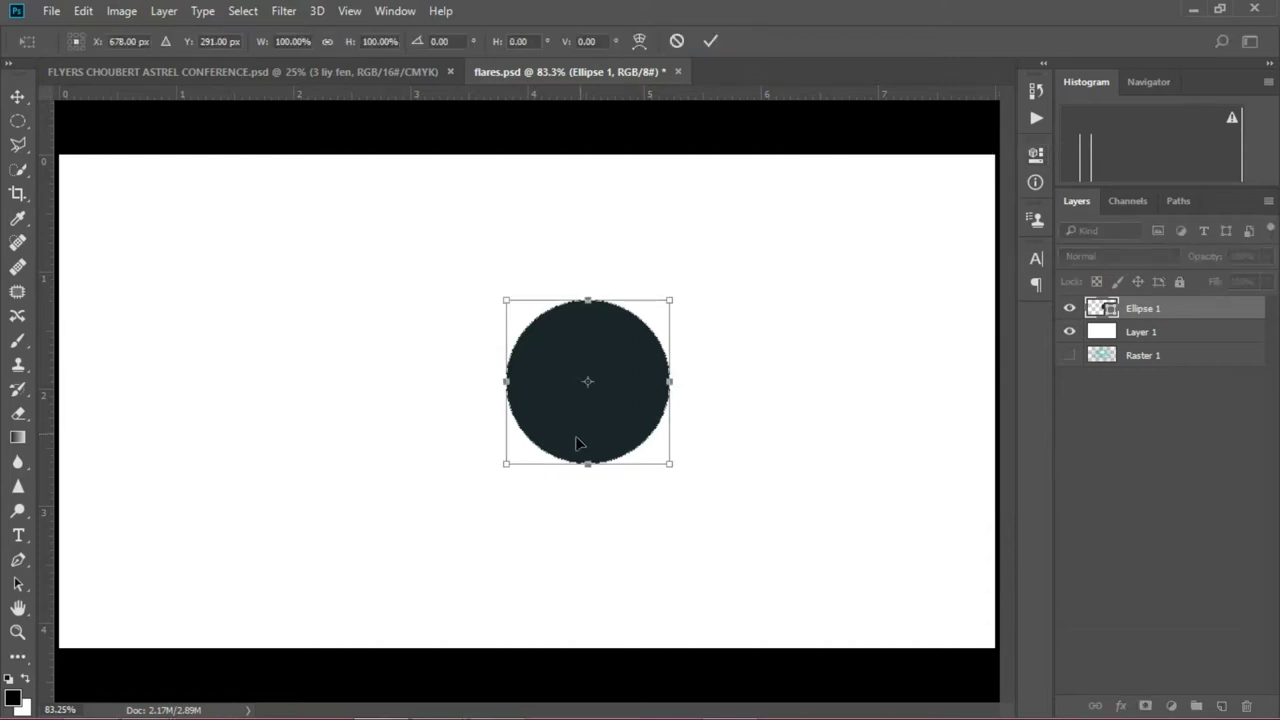
drag(509, 462, 418, 550)
drag(671, 299, 710, 263)
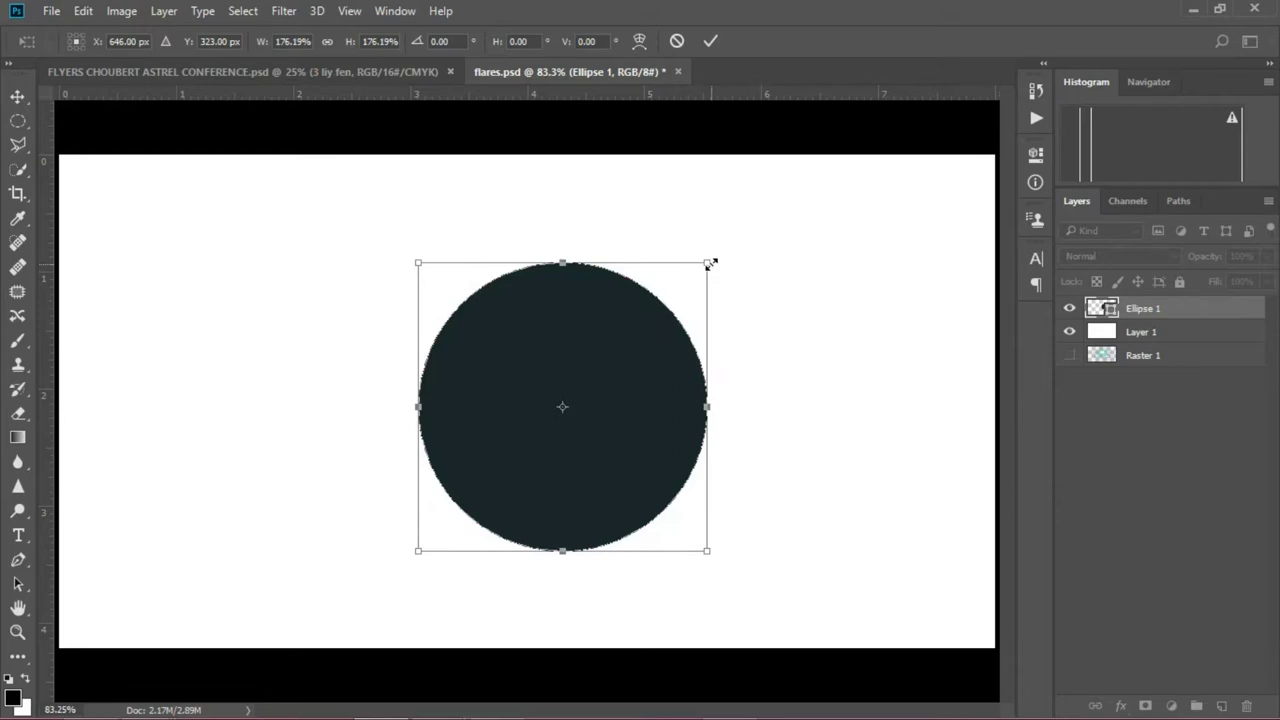
key(Return)
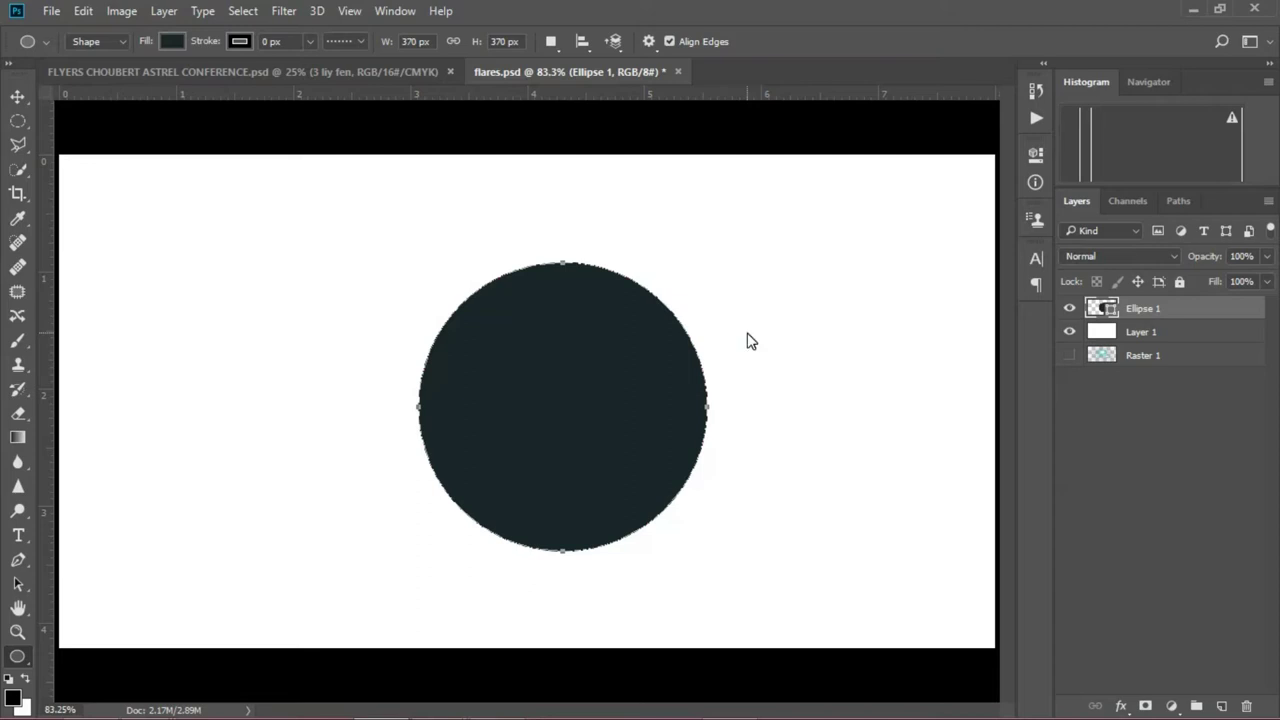
Open the portrait image CHEPSF1.png from the TUTO DOC folder on the Desktop
key(ctrl+o)
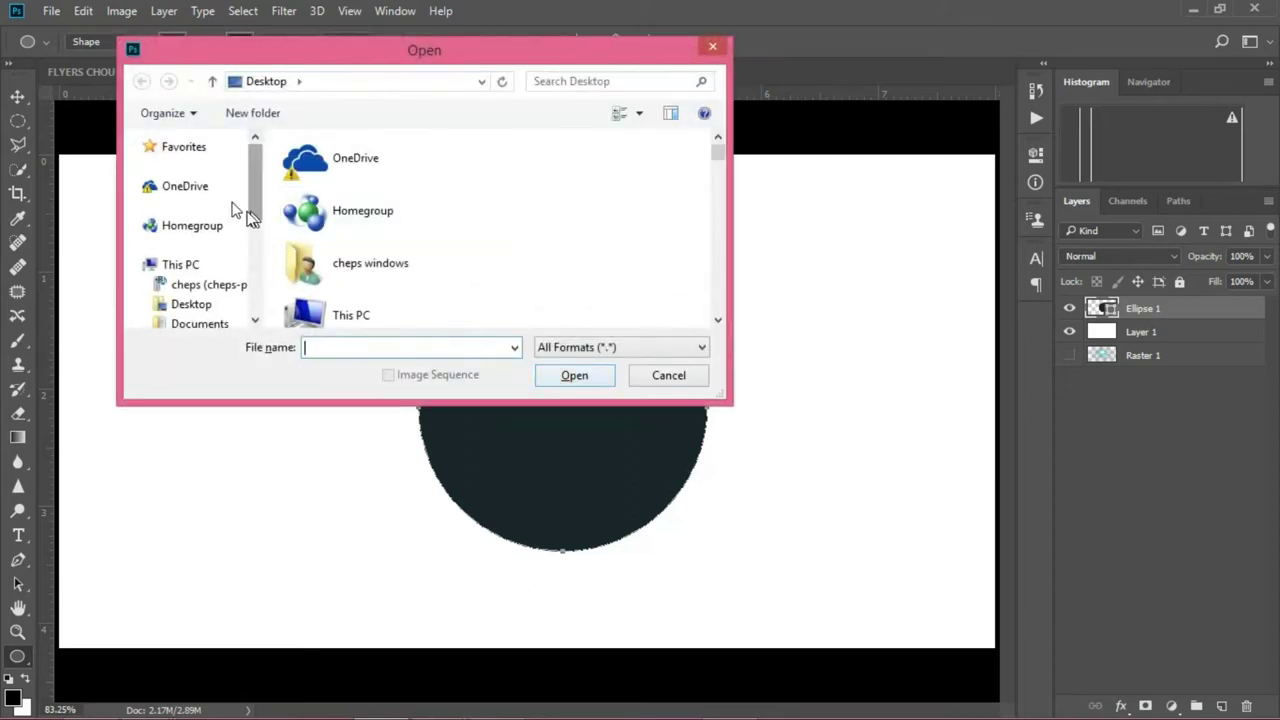
click(229, 308)
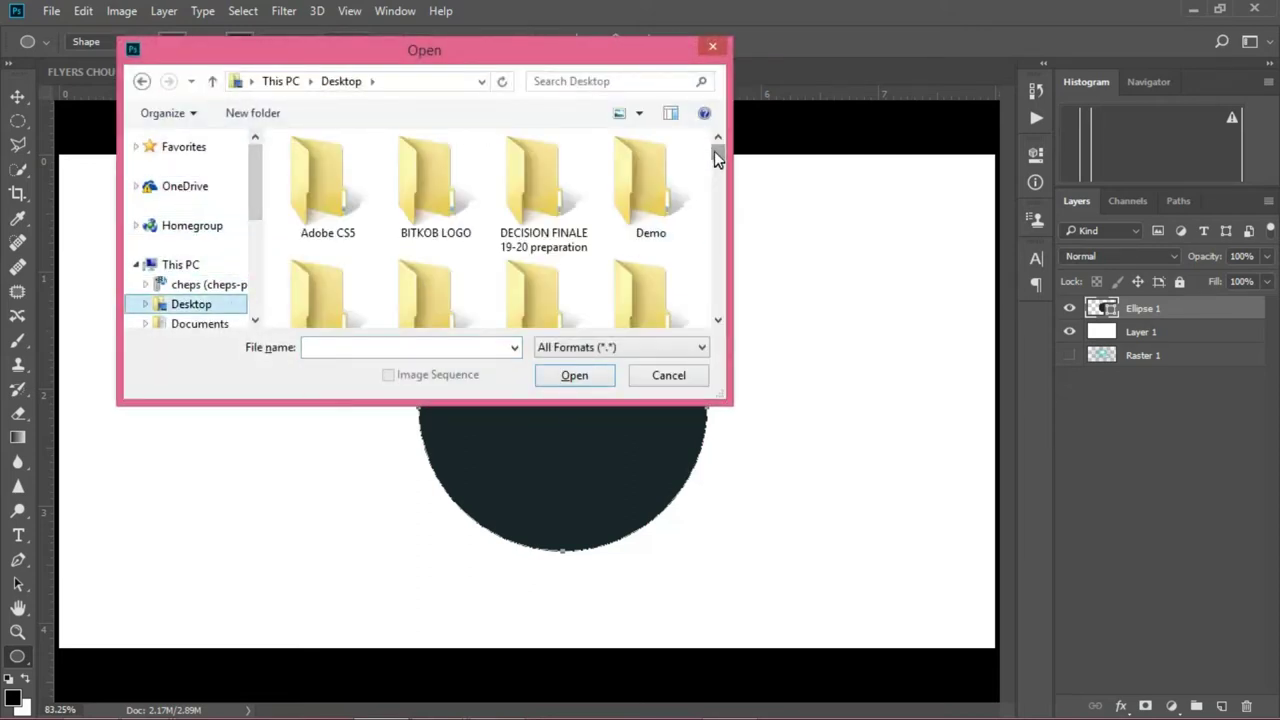
click(402, 346)
text(tuto)
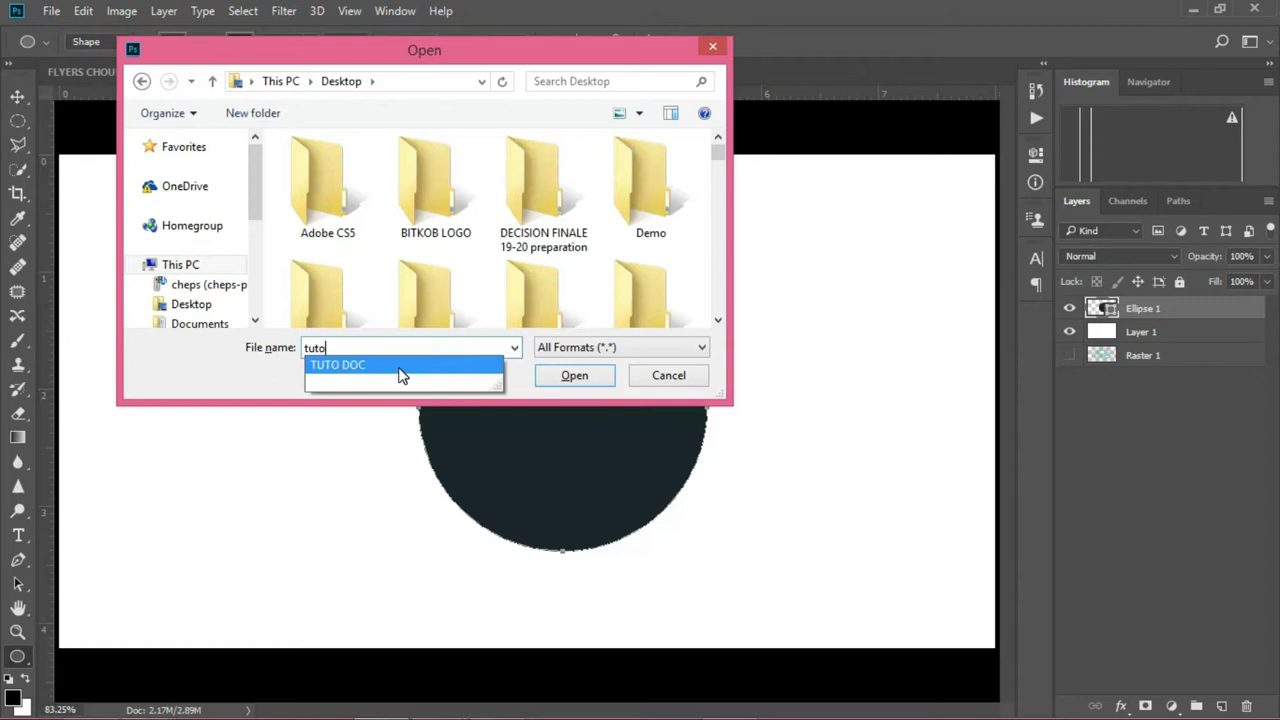
click(400, 370)
click(568, 381)
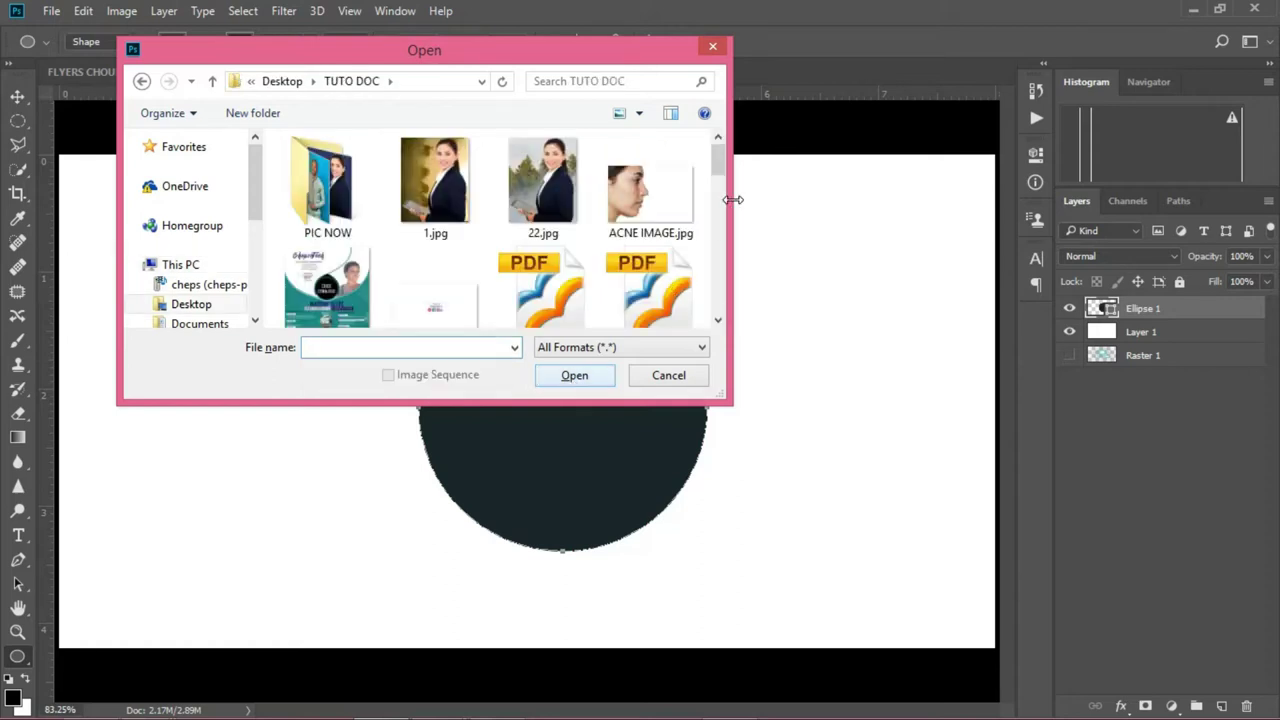
mouse_move(718, 158)
mouse_down()
mouse_move(720, 198)
mouse_move(720, 178)
mouse_up()
click(420, 287)
double_click(420, 287)
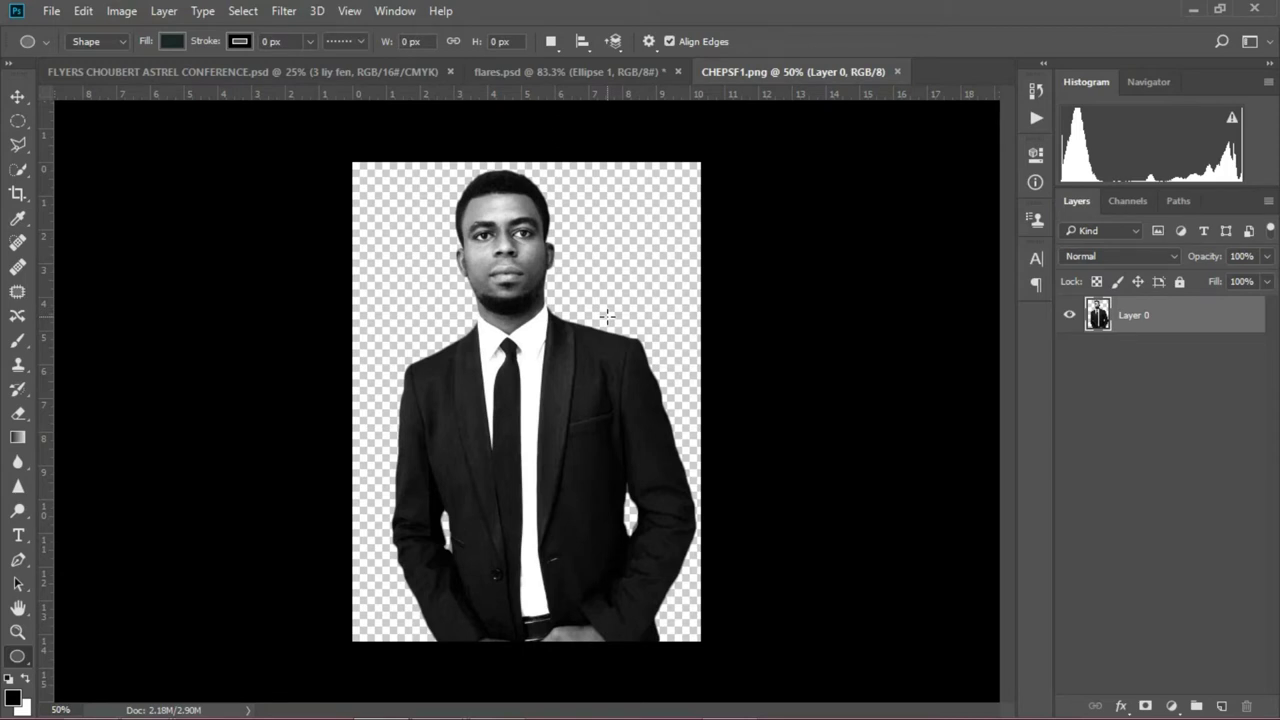
Copy the cut-out portrait into flares.psd over the dark circle and scale it down slightly
key(v)
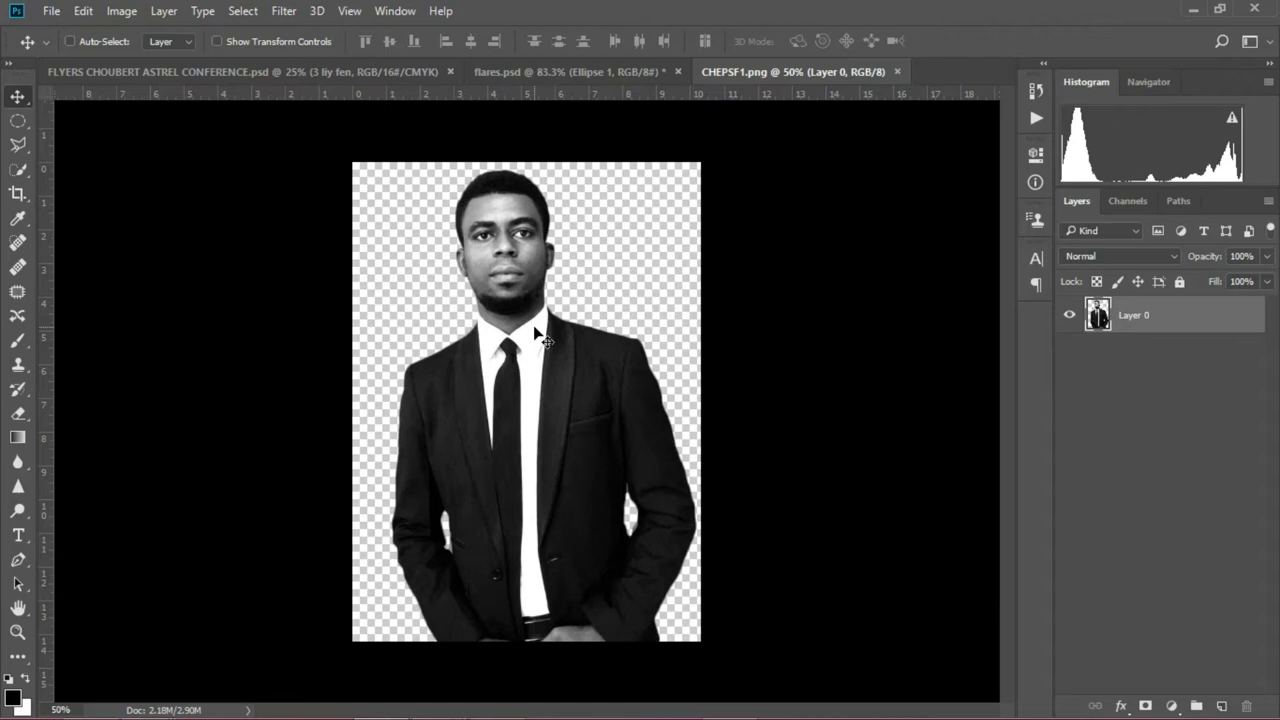
drag(537, 333, 740, 508)
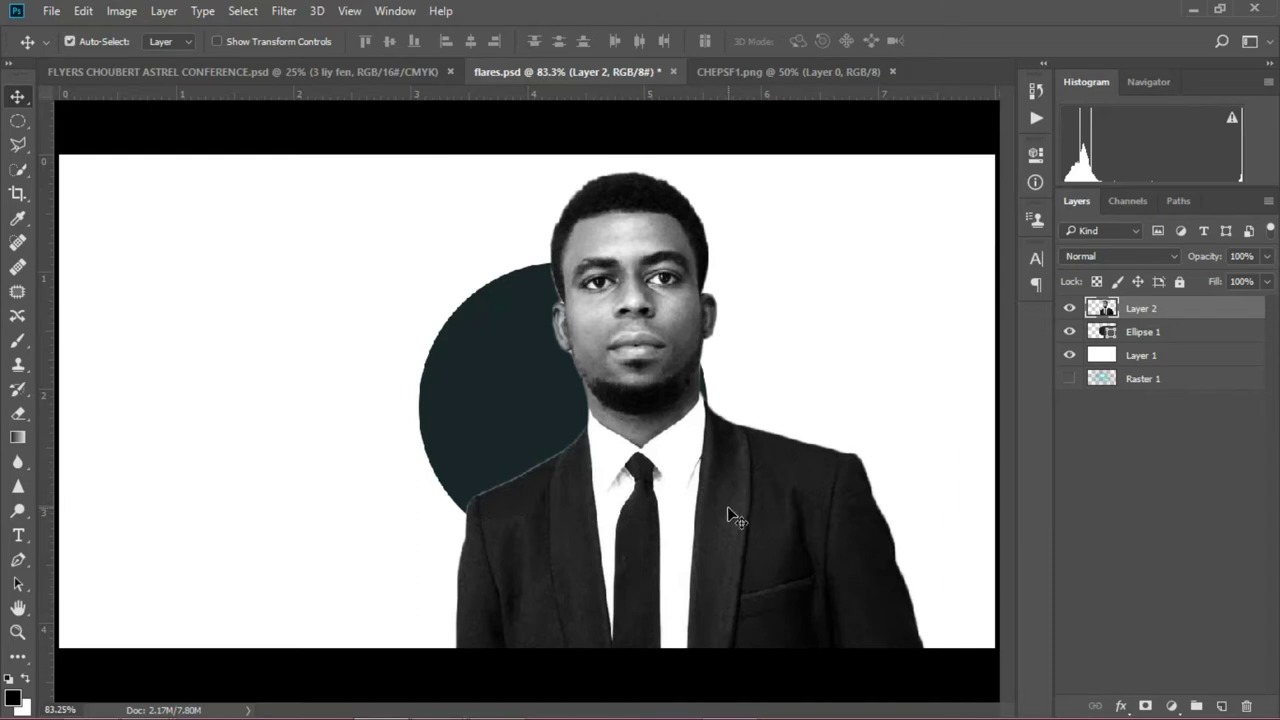
key(ctrl+t)
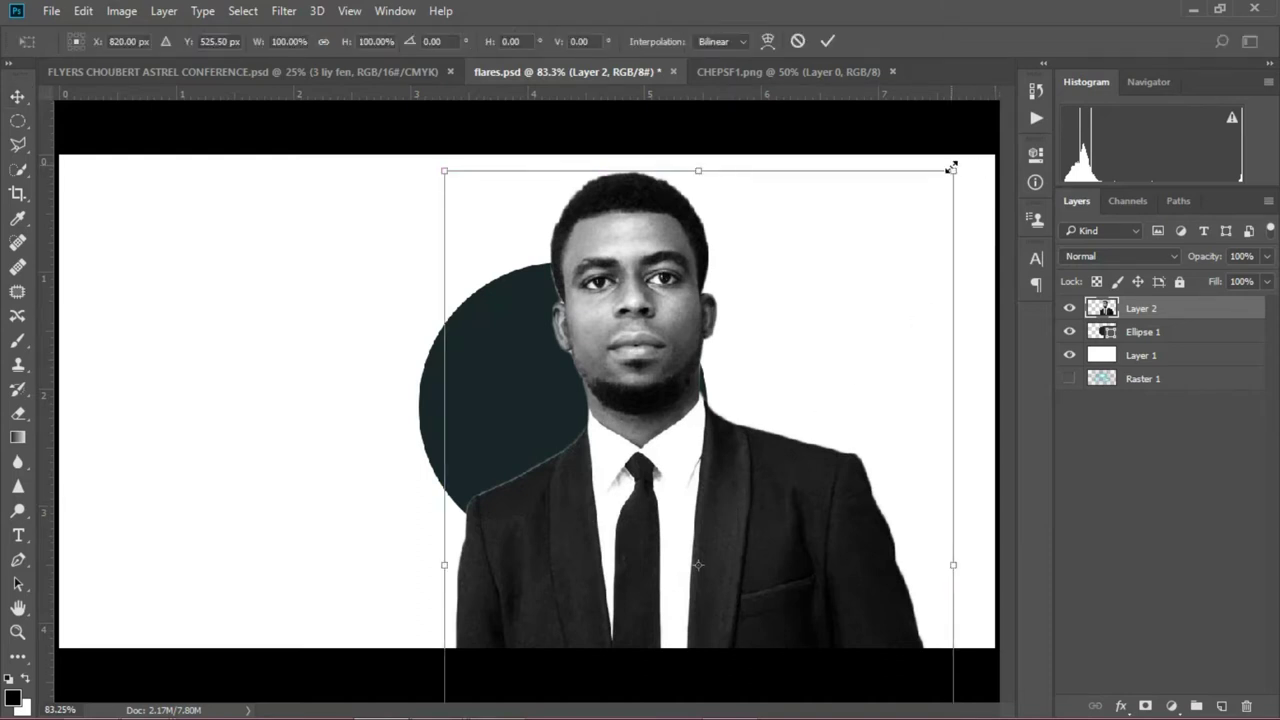
drag(954, 170, 907, 232)
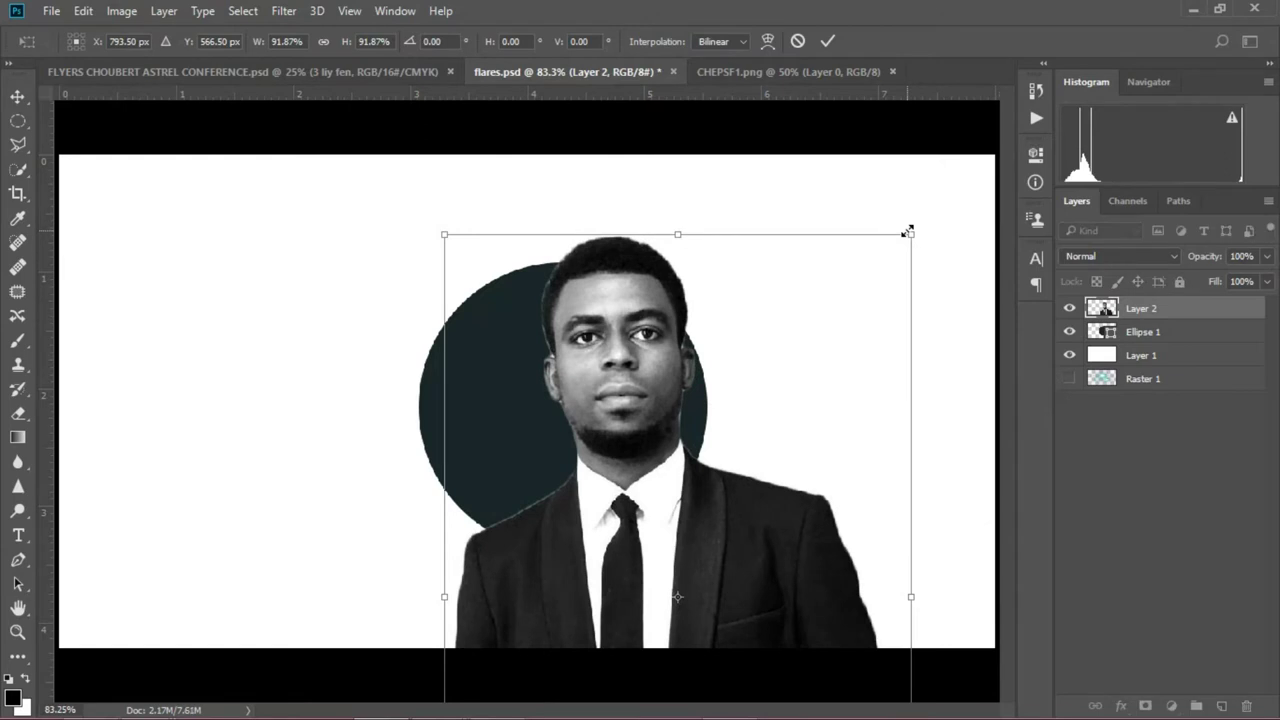
drag(424, 229, 457, 210)
key(Escape)
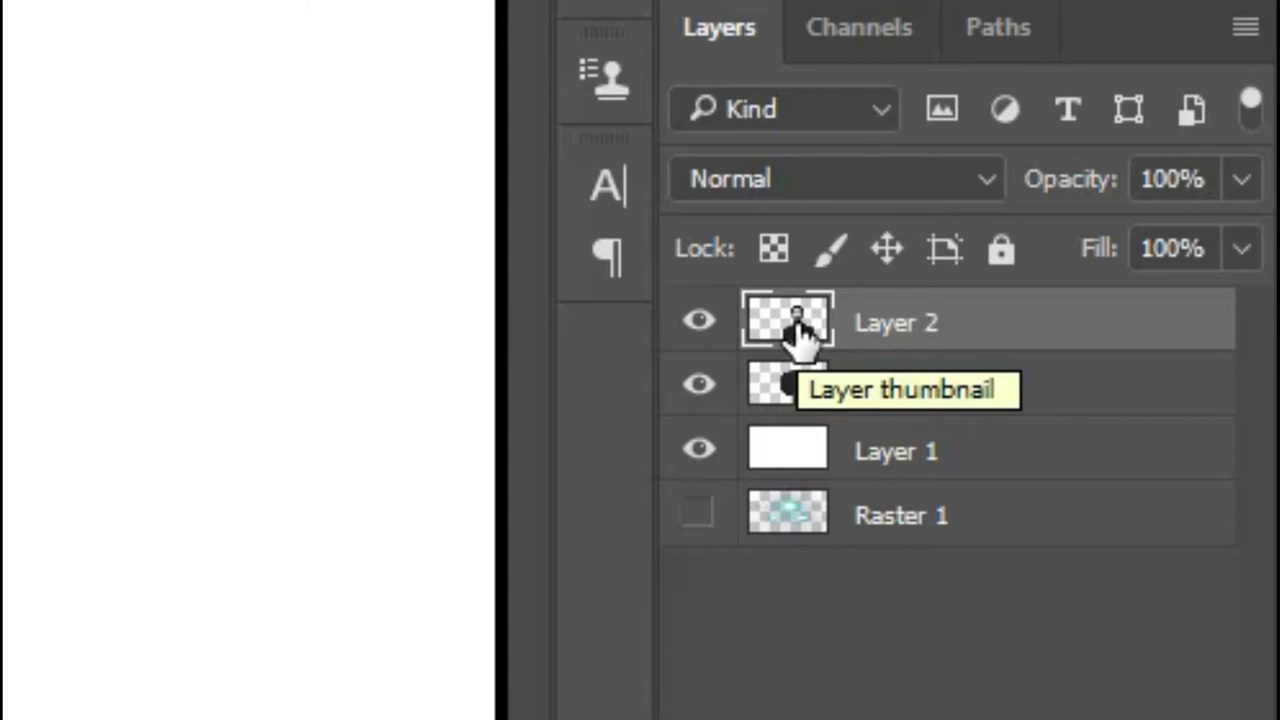
Clip the portrait layer to the circle with a clipping mask and centre the face inside the circle
right_click(920, 335)
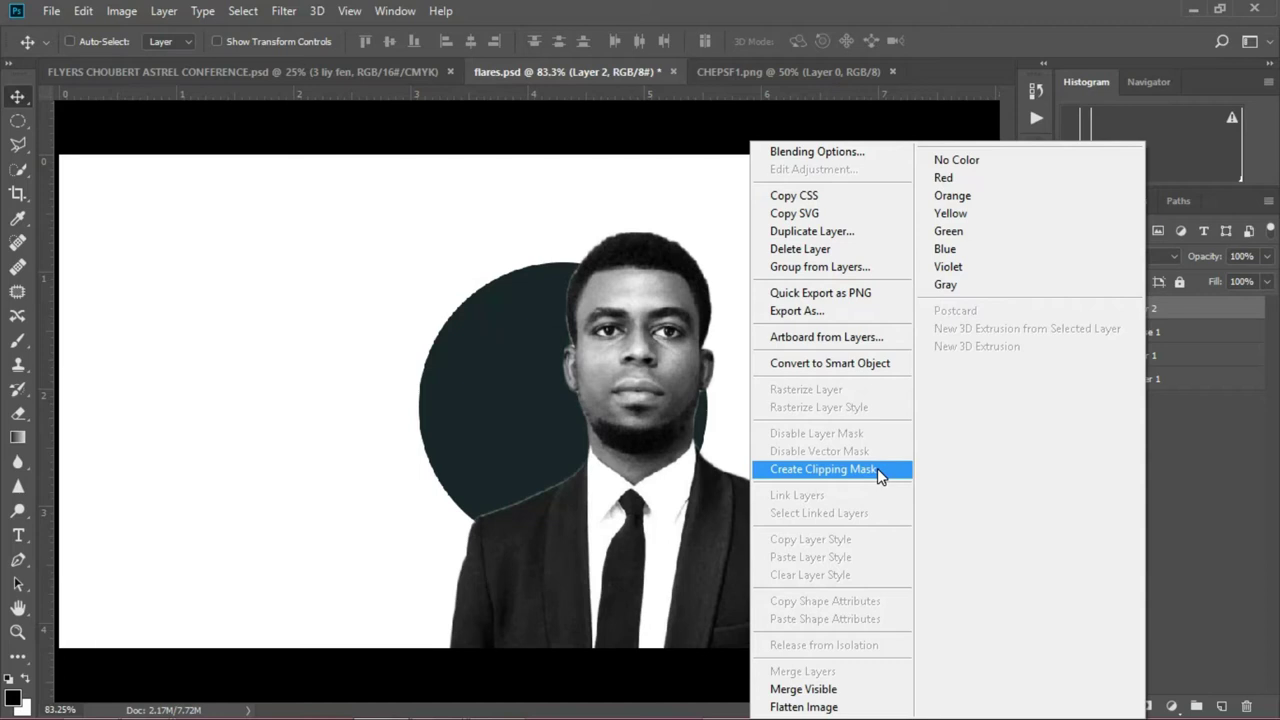
click(879, 472)
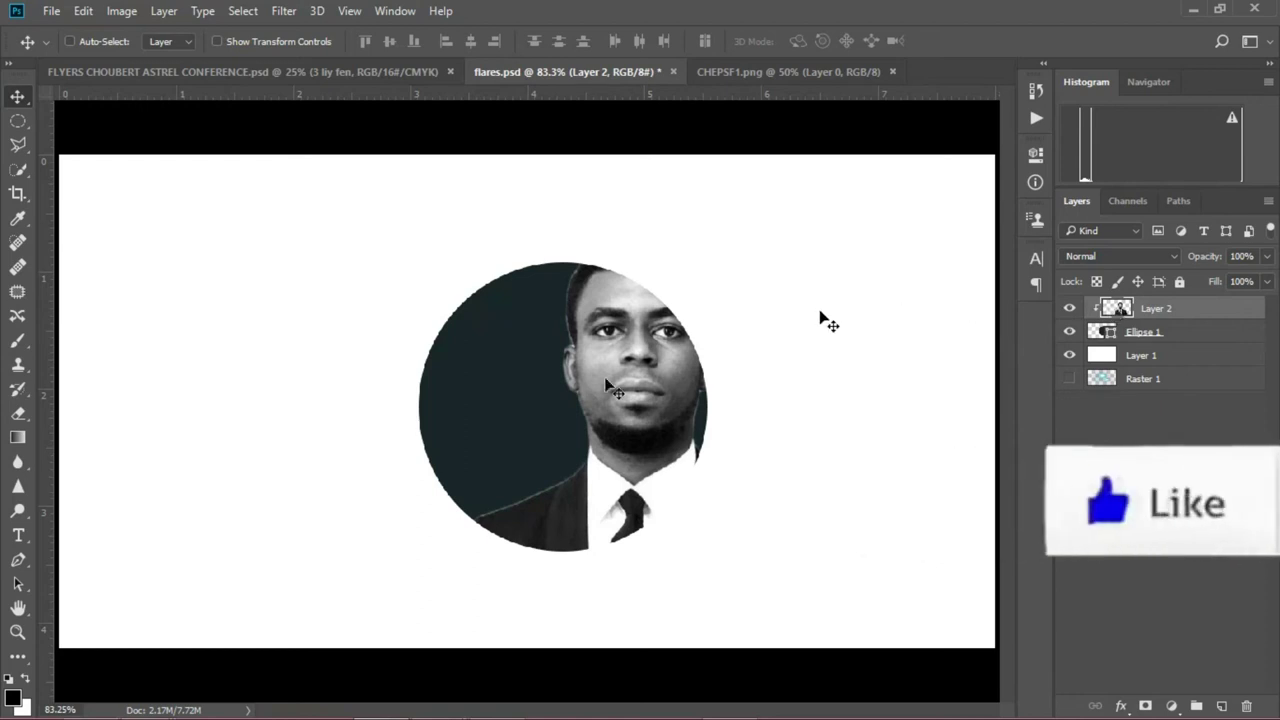
drag(614, 388, 542, 431)
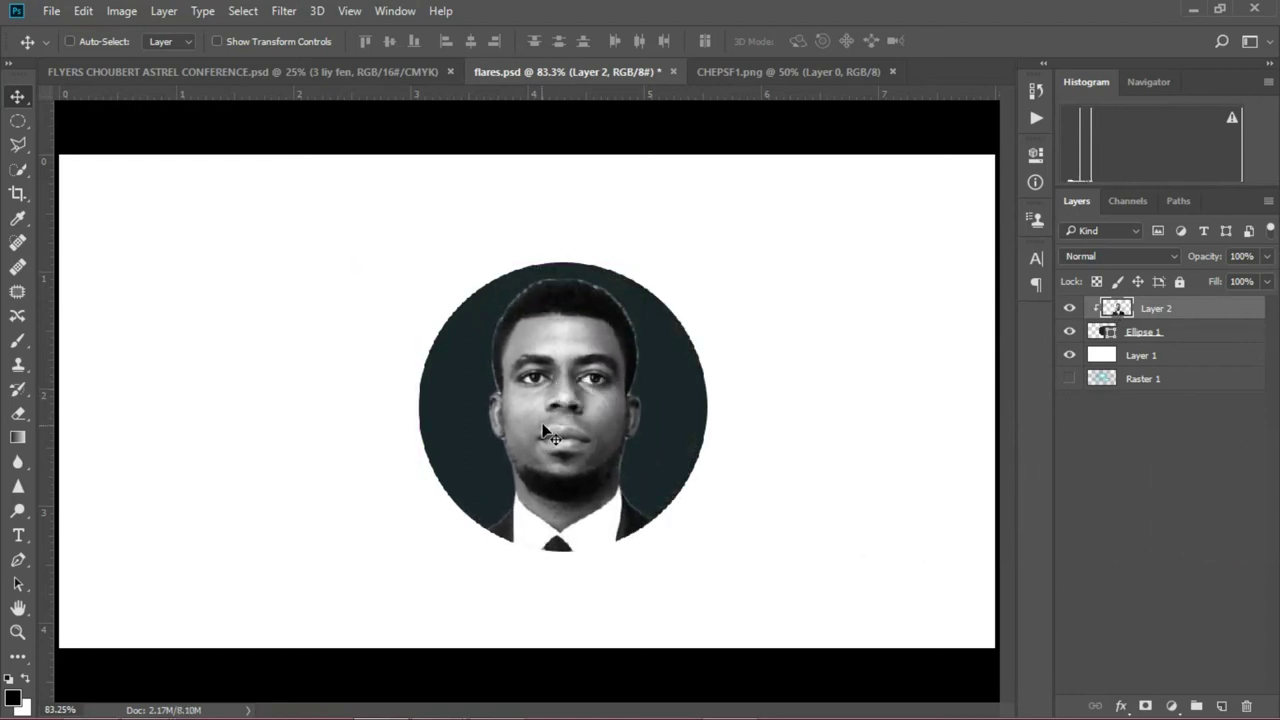
Change the circle's fill colour to white (ffffff)
click(1102, 332)
double_click(1102, 330)
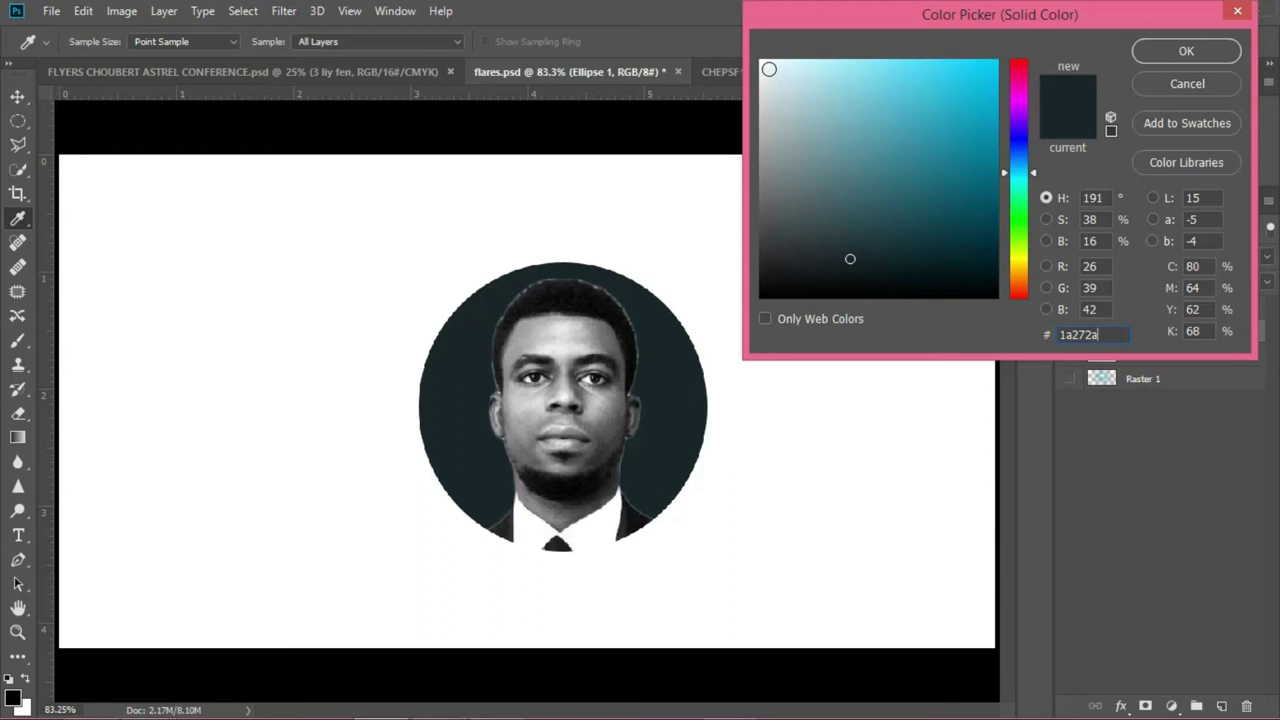
click(761, 61)
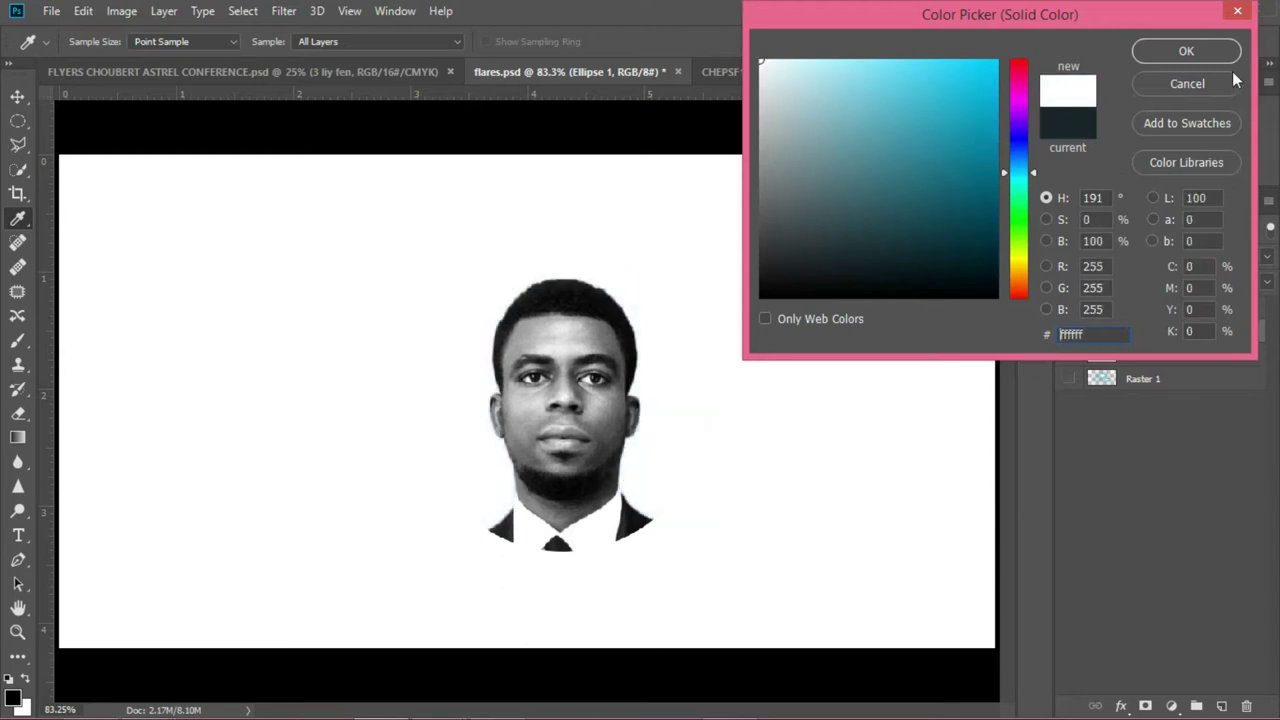
click(1200, 48)
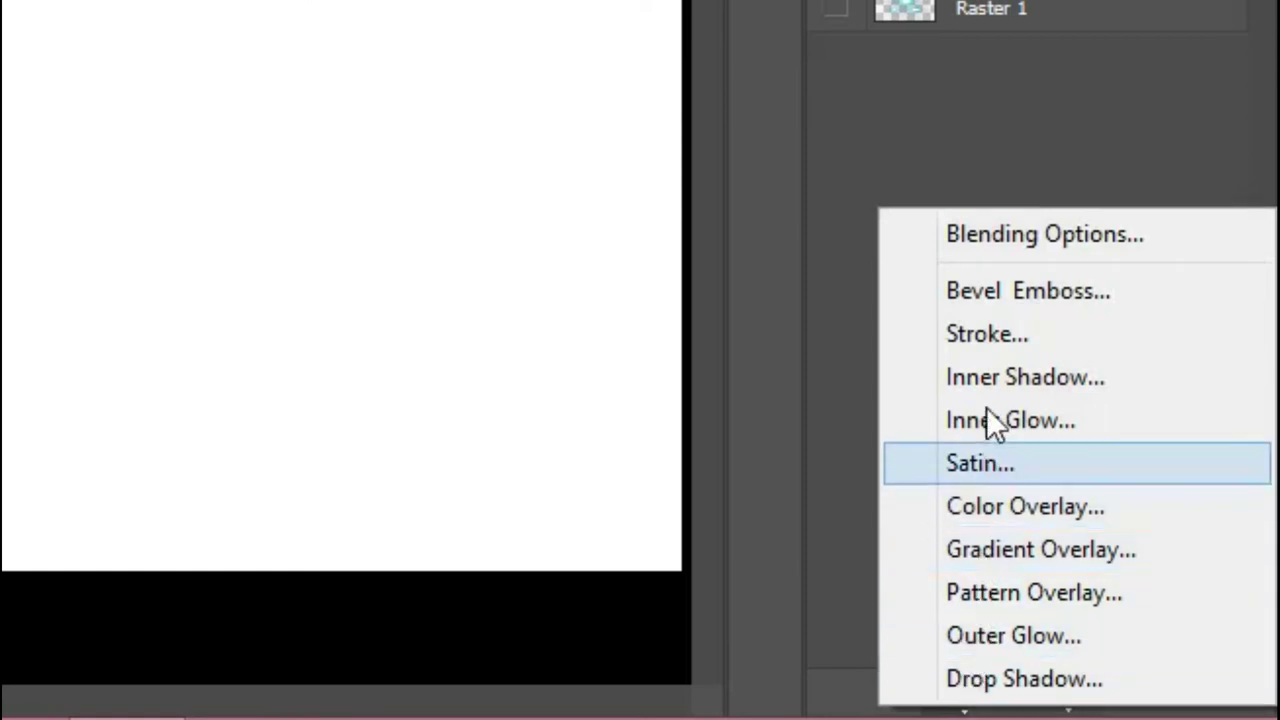
Add a Stroke layer style to the circle and set its colour to red (f70606)
click(1000, 333)
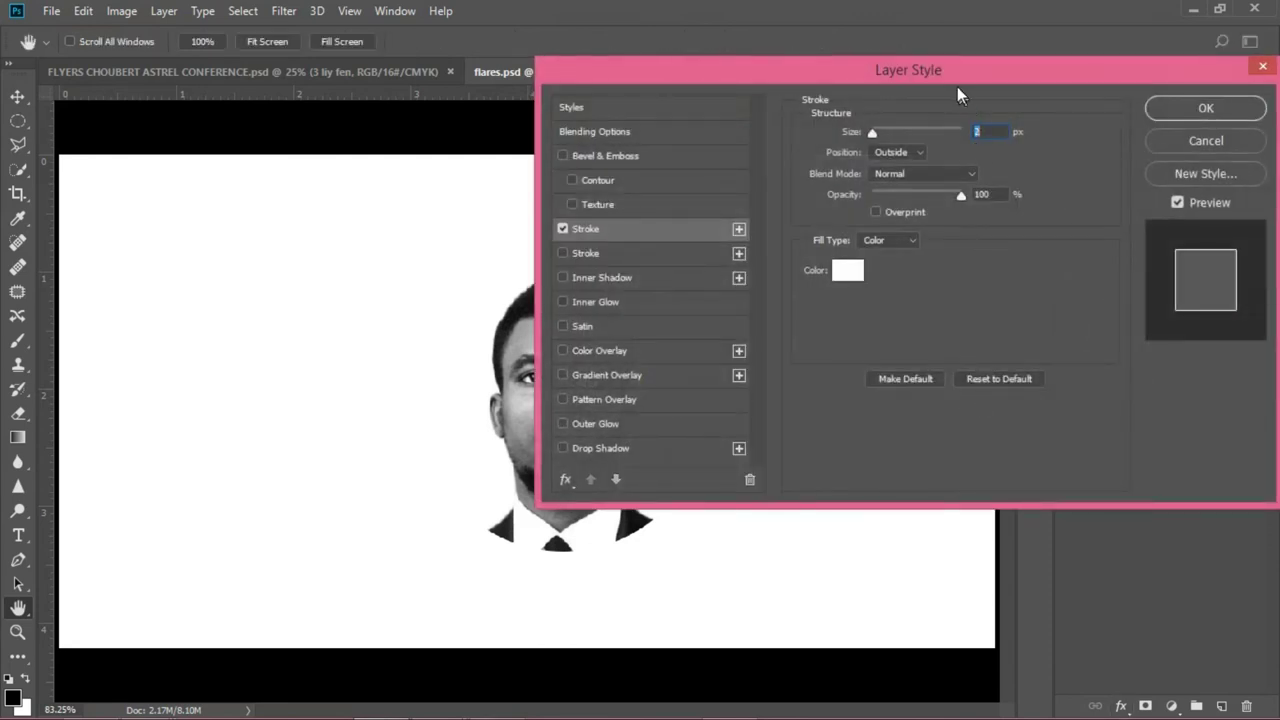
drag(954, 75, 1140, 75)
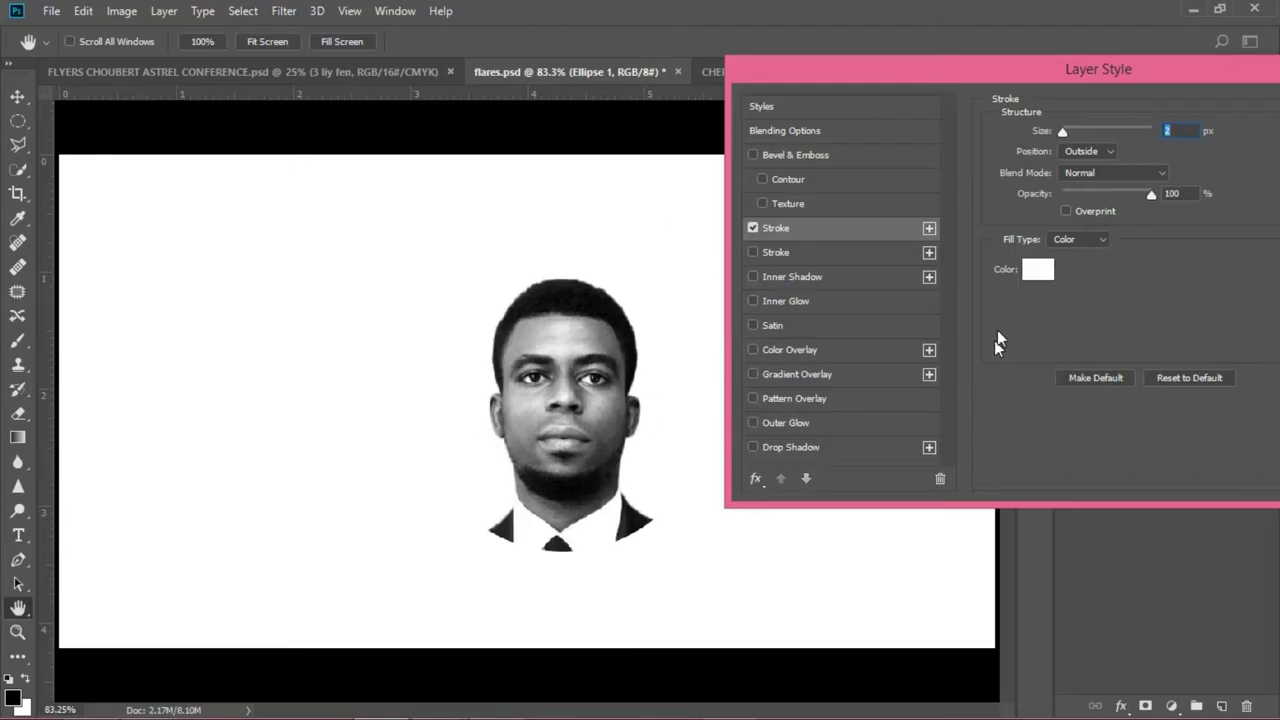
click(1035, 270)
click(1035, 269)
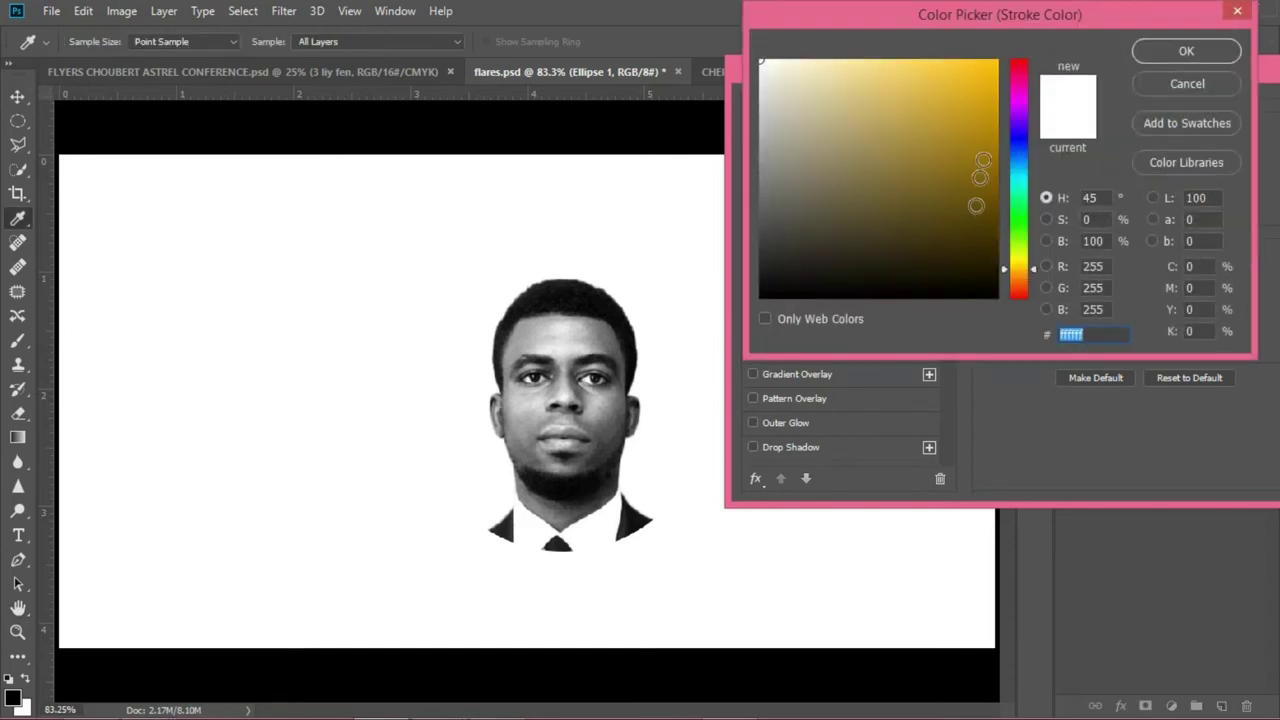
drag(1022, 80, 1028, 42)
click(992, 67)
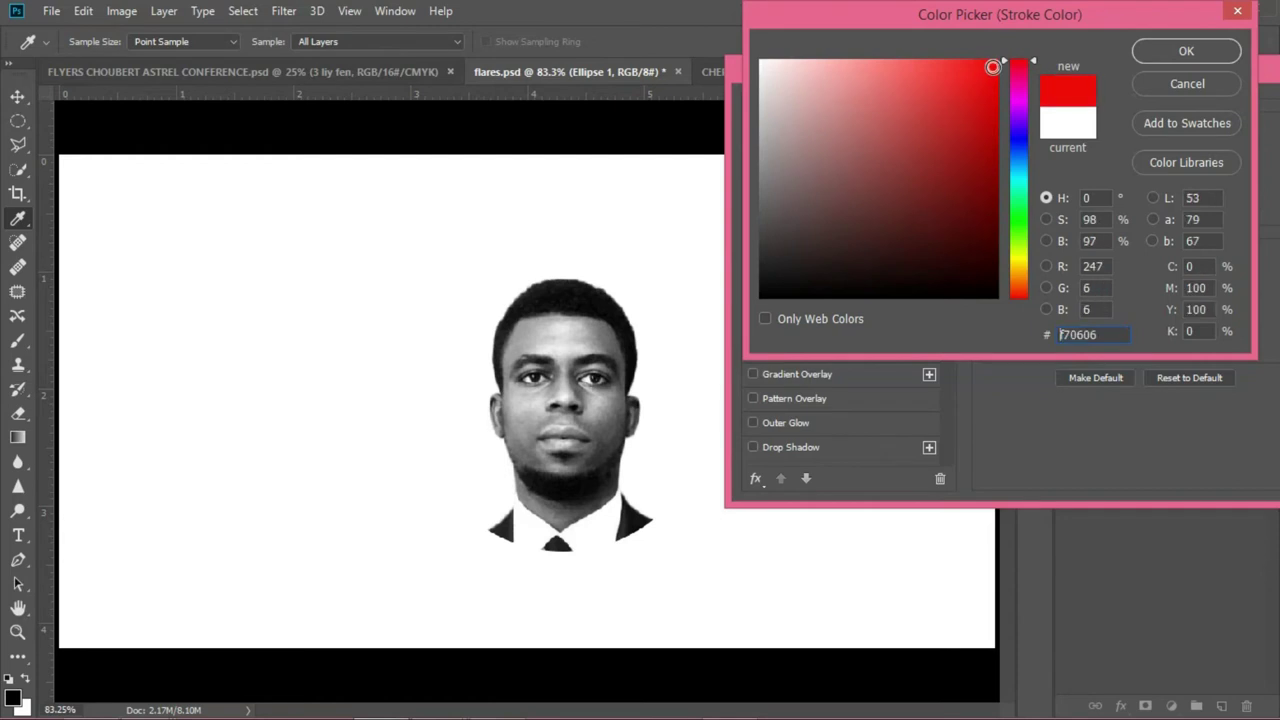
click(1185, 52)
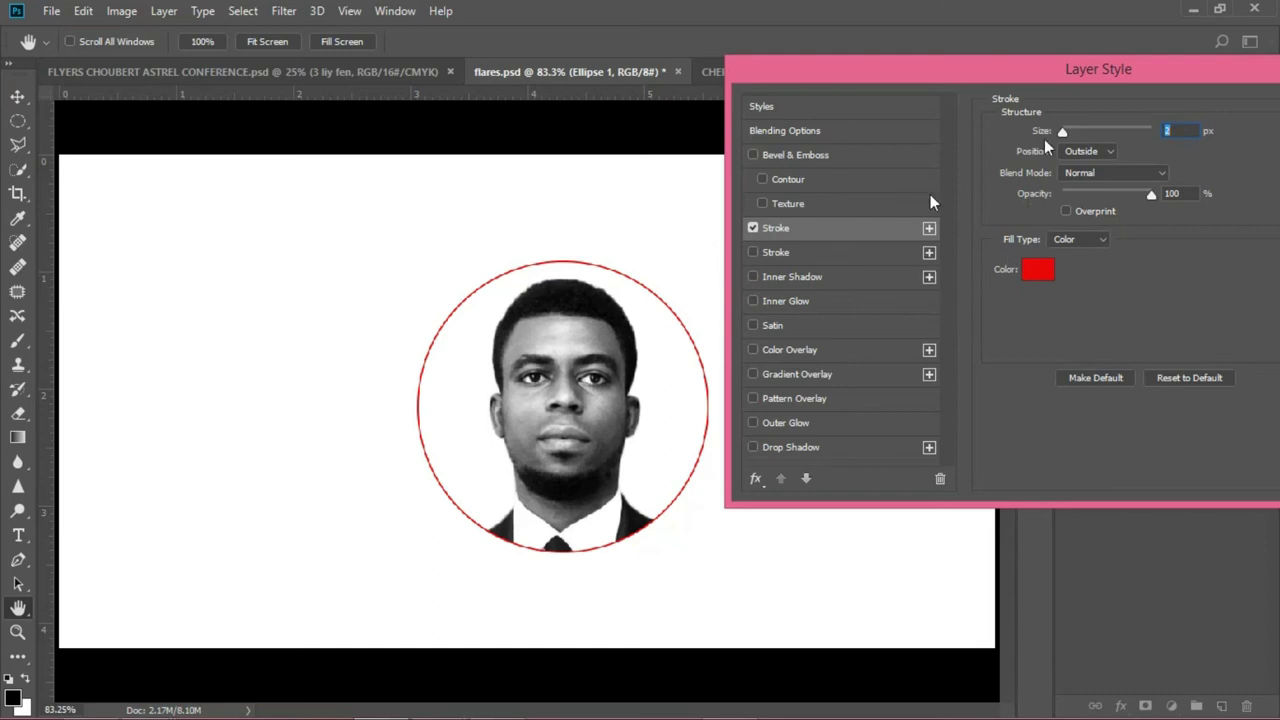
Set the circle's stroke size to 7 px and apply the layer style
drag(1063, 133, 1068, 133)
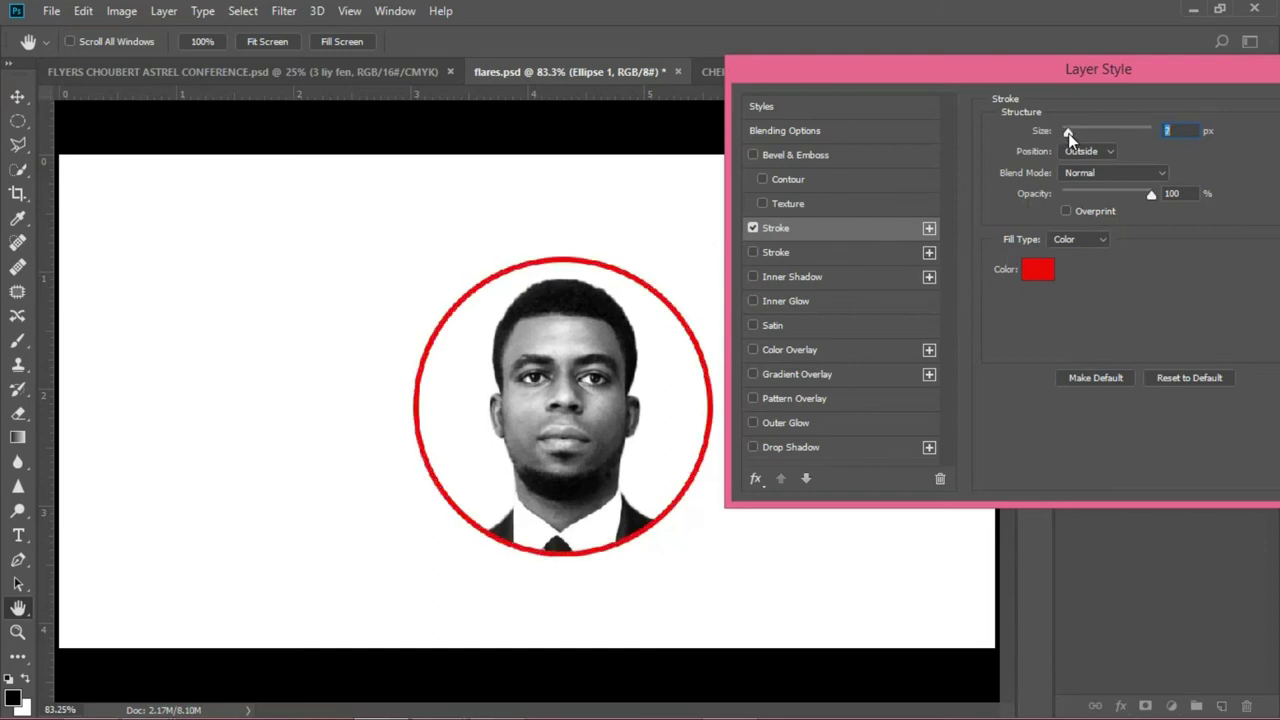
drag(1218, 78, 939, 75)
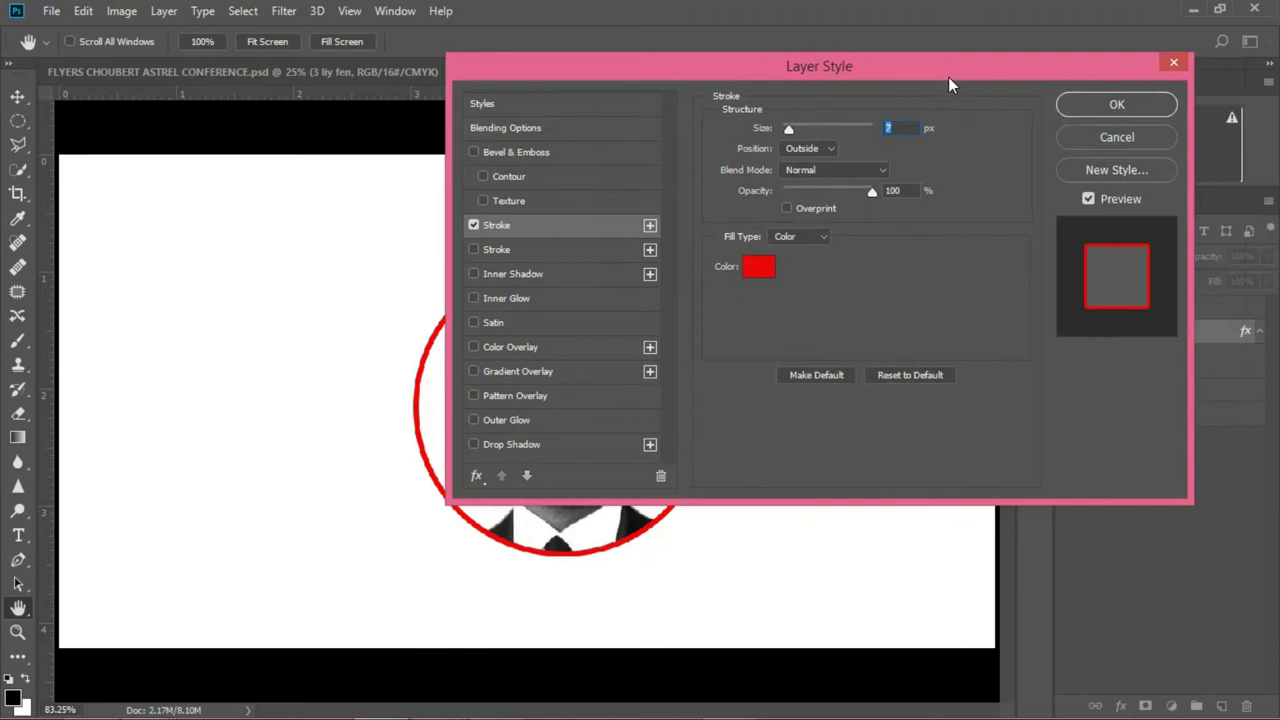
click(1119, 103)
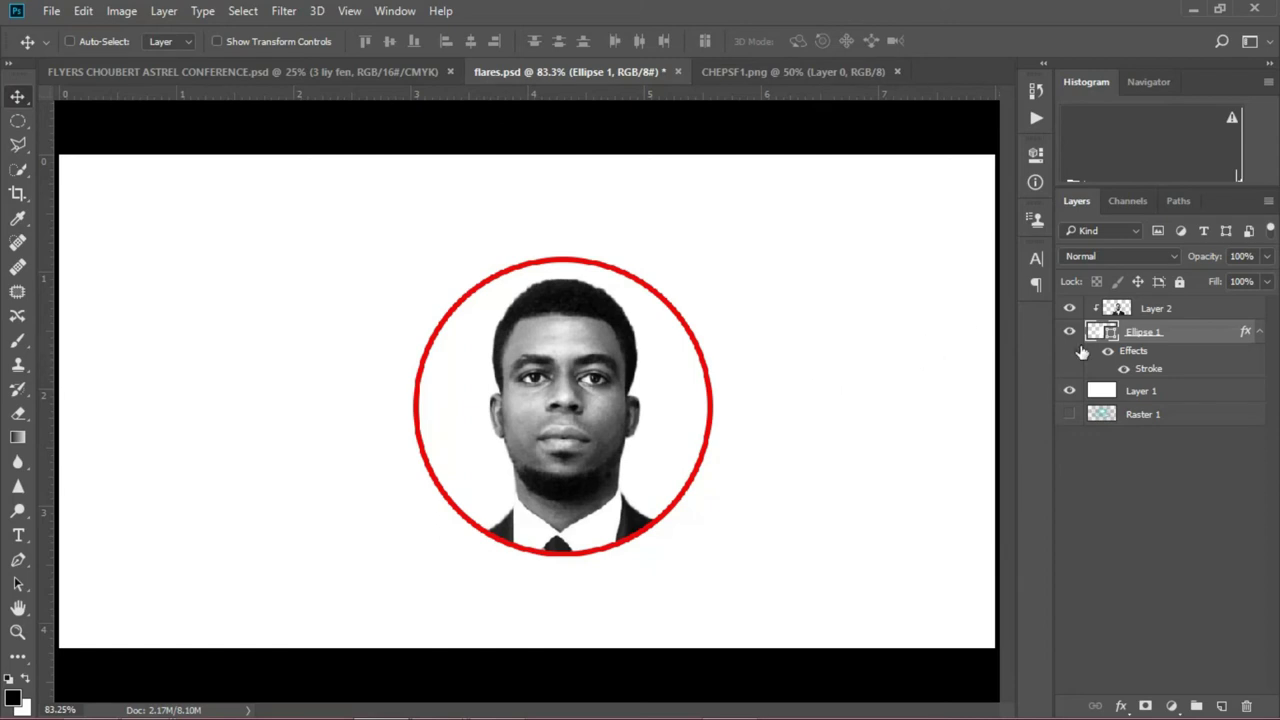
Release the portrait layer's clipping mask and hide the circle layer
click(1122, 307)
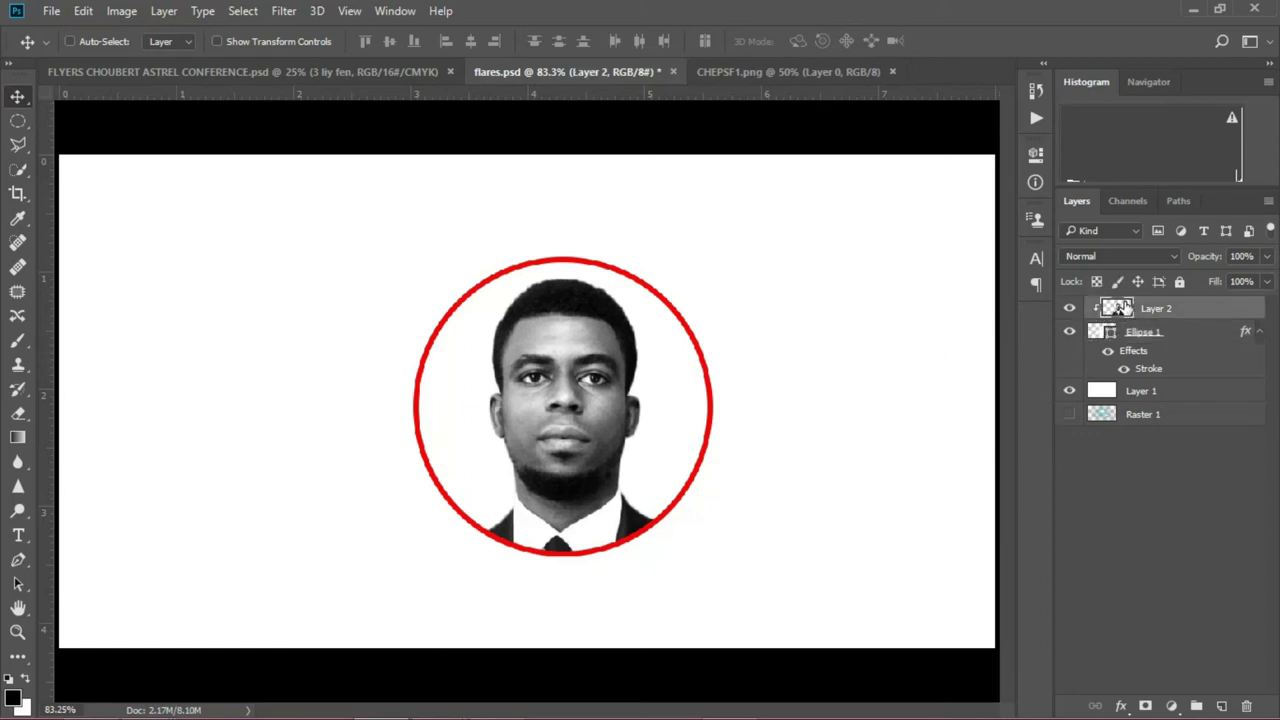
right_click(1125, 305)
click(1164, 304)
right_click(1164, 304)
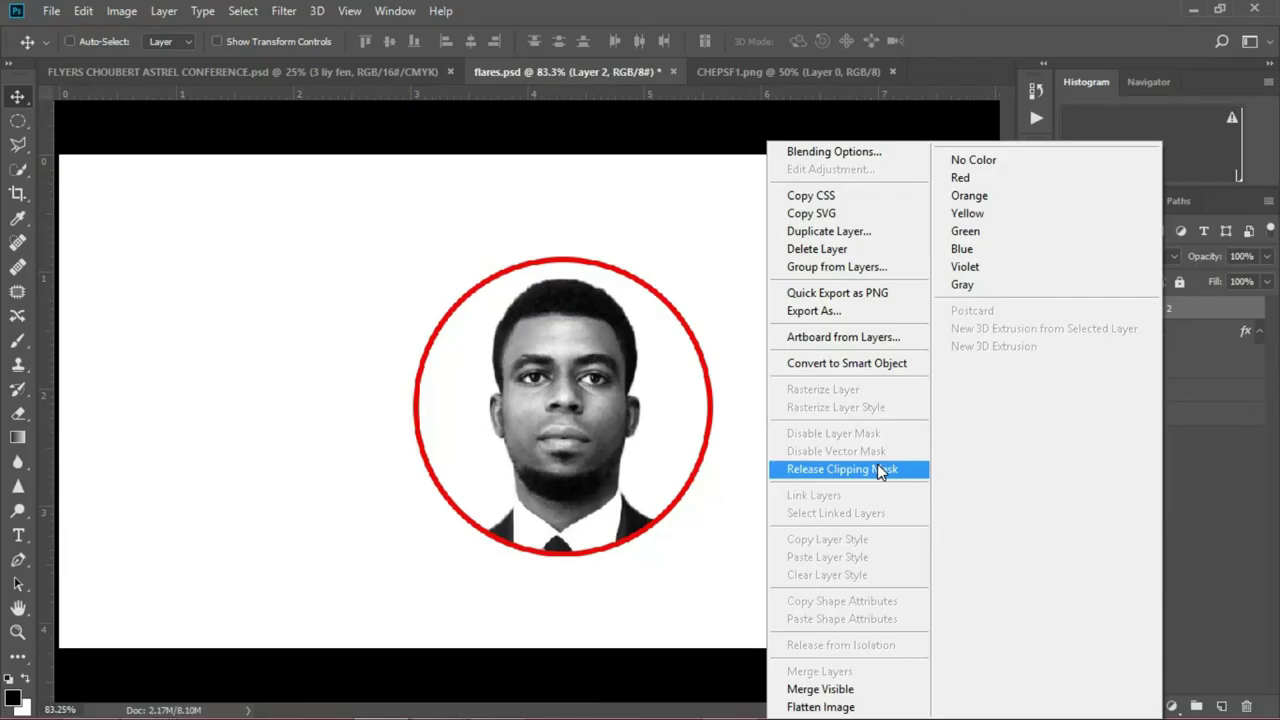
click(757, 438)
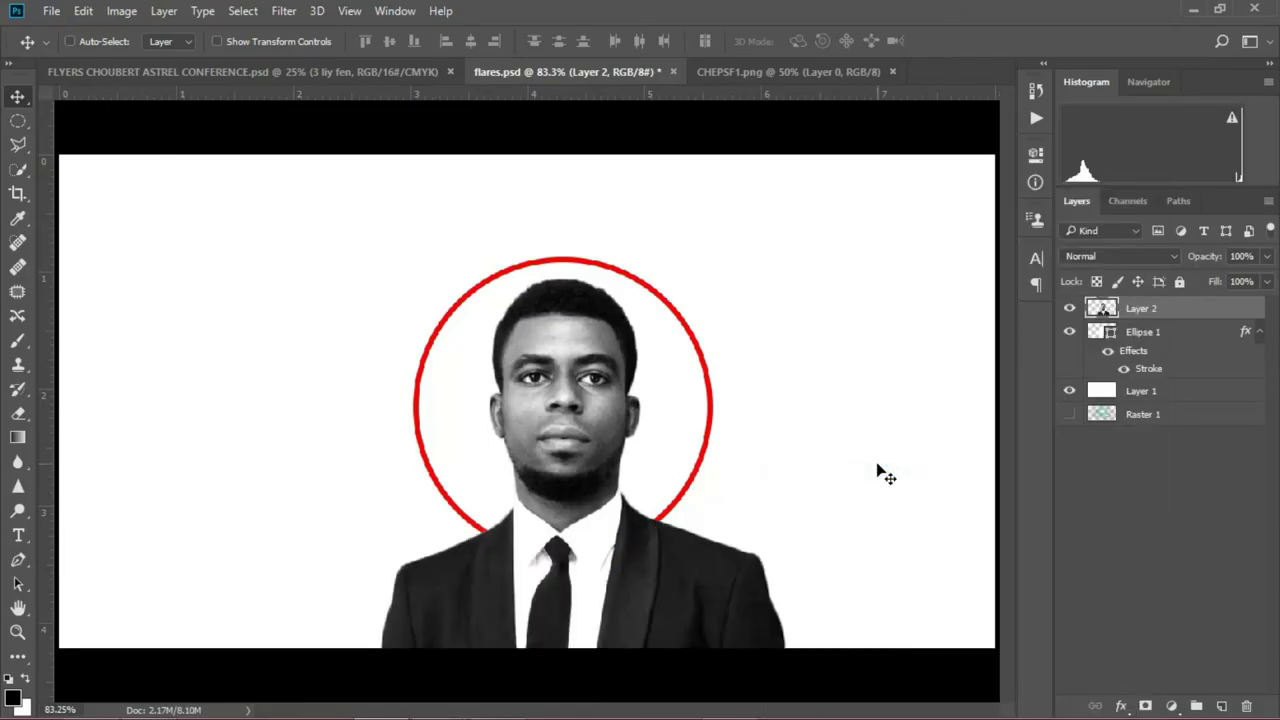
click(1130, 333)
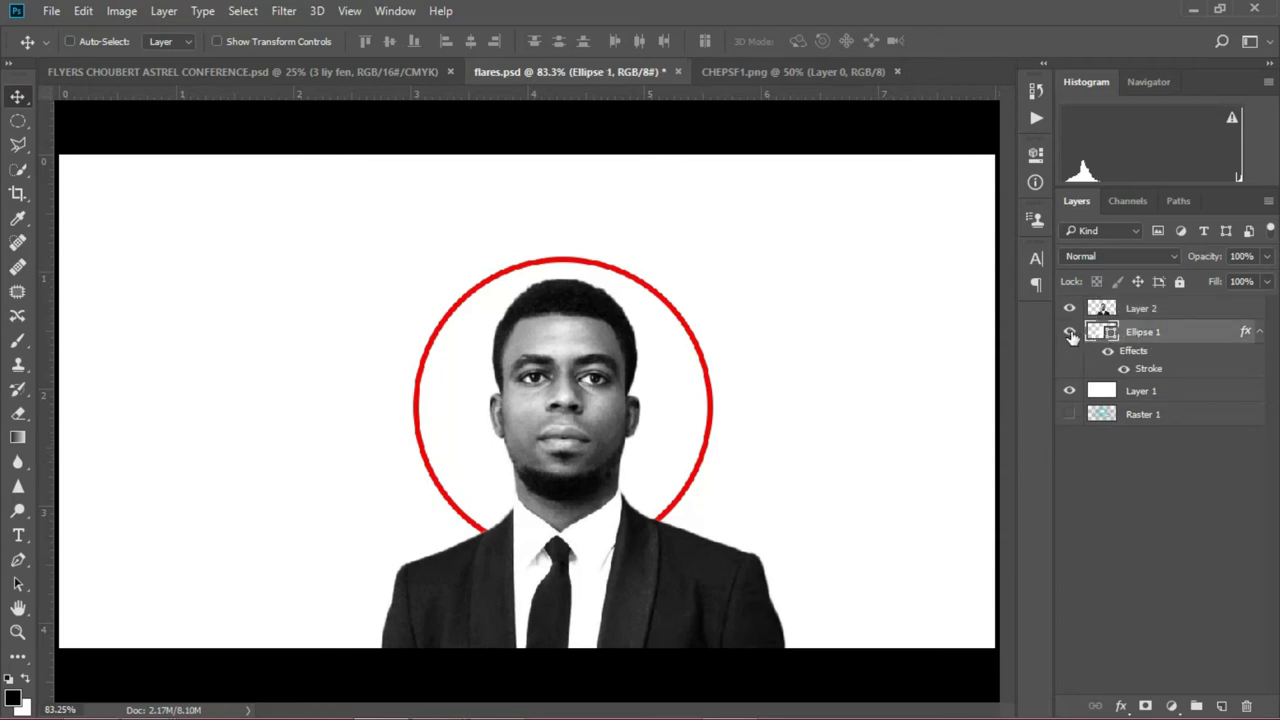
click(1071, 334)
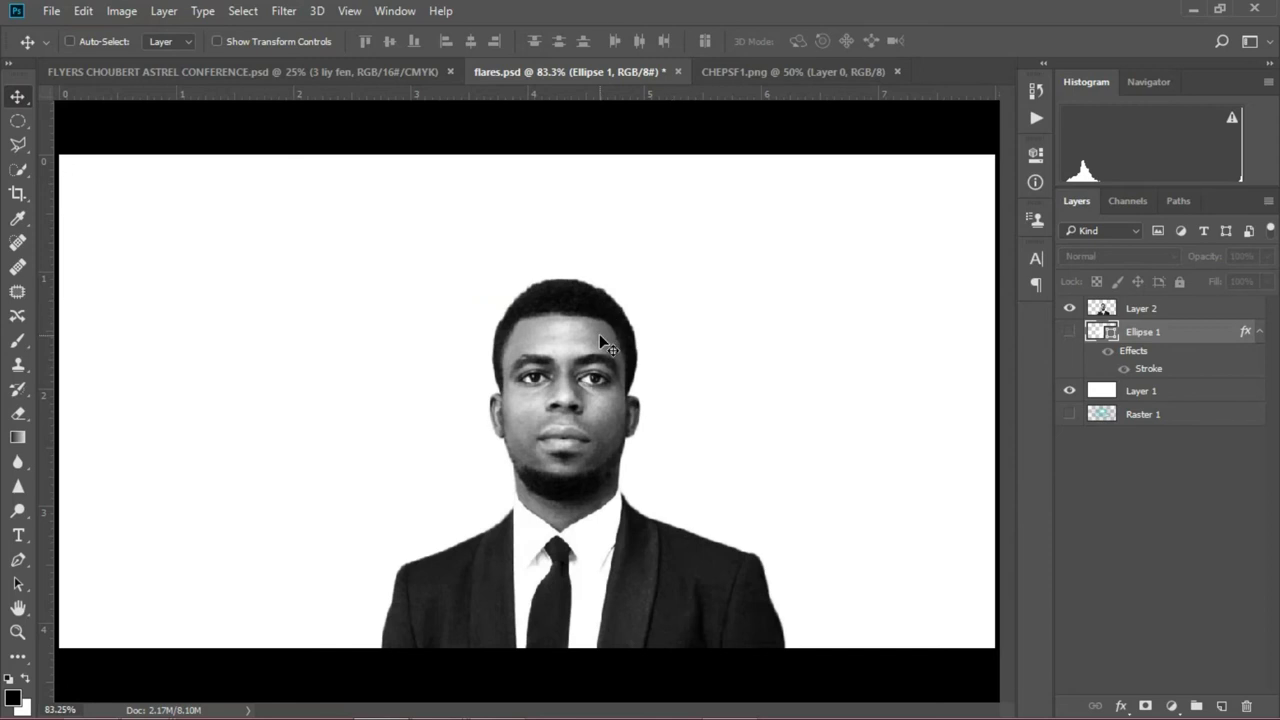
Draw a triangle about 482 by 424 px behind the portrait using the Polygon tool set to 3 sides
click(18, 658)
right_click(20, 660)
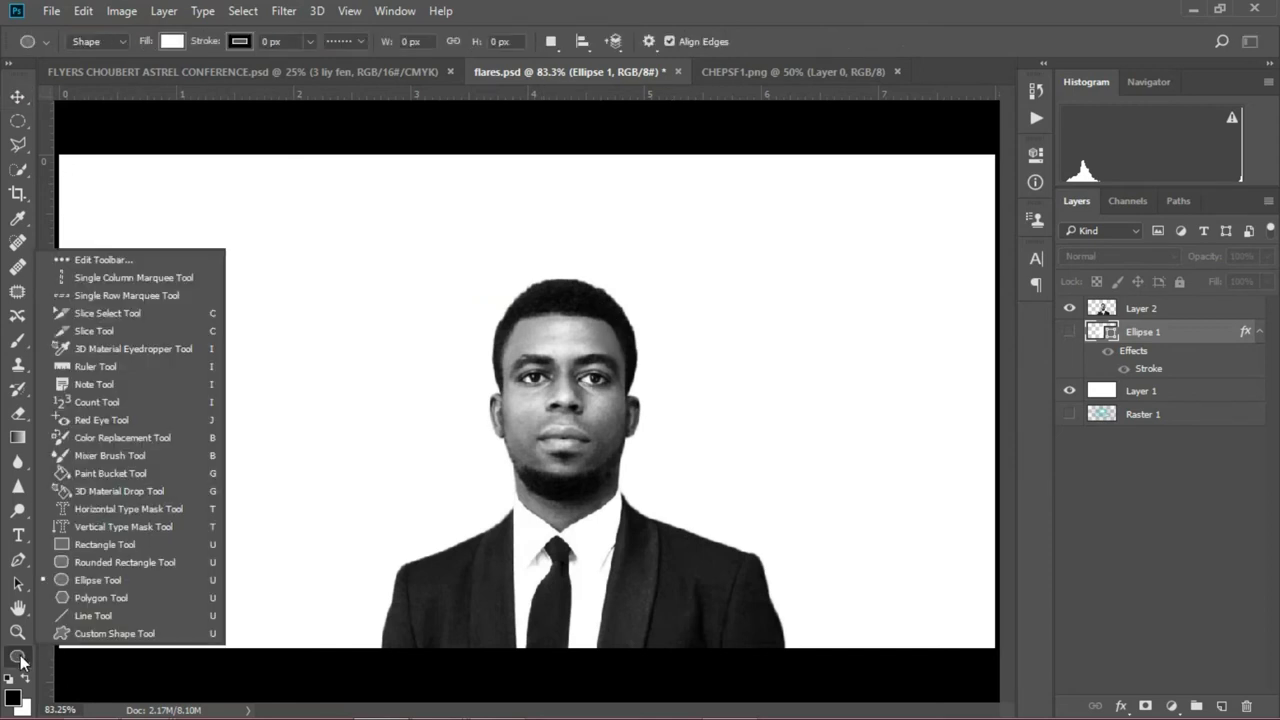
click(96, 598)
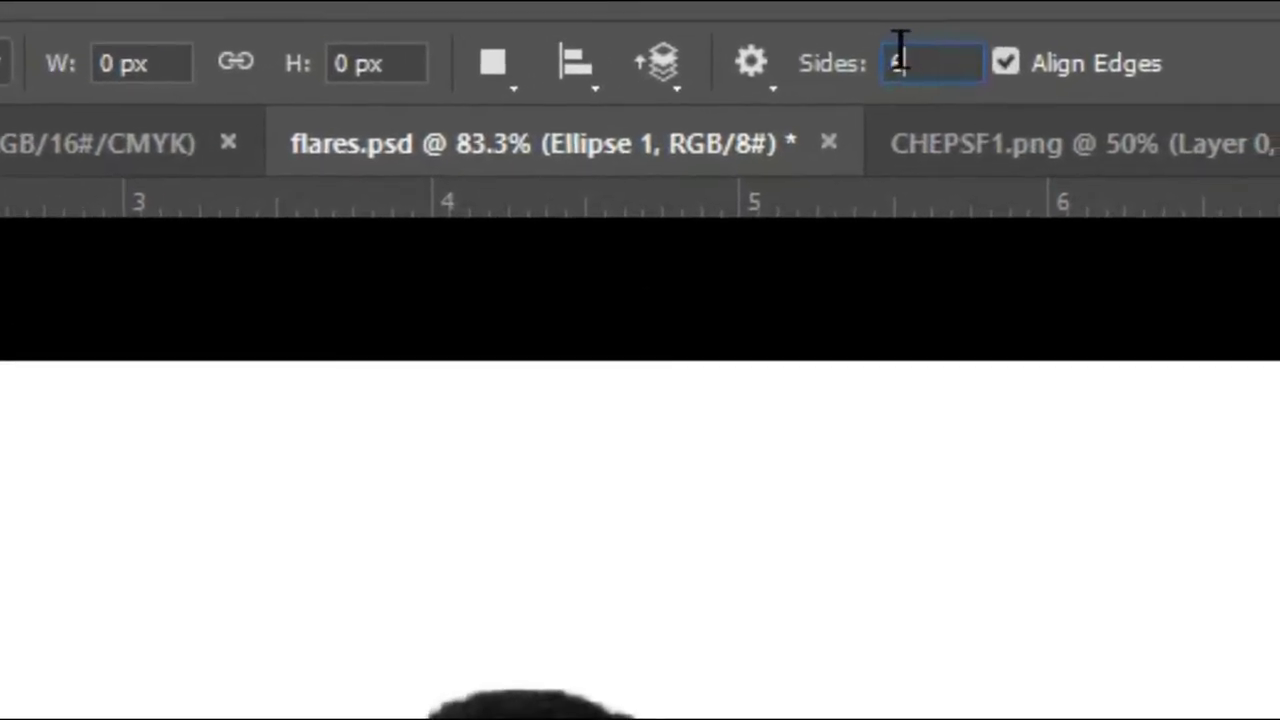
click(897, 54)
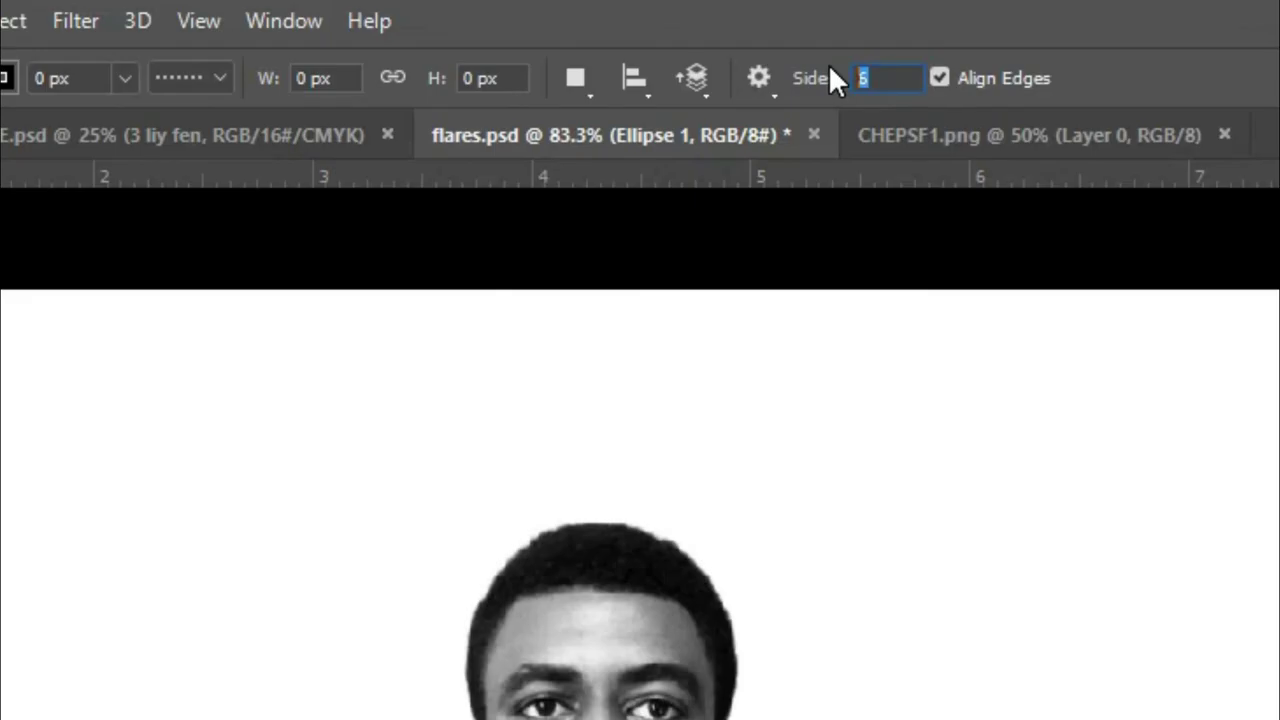
text(3)
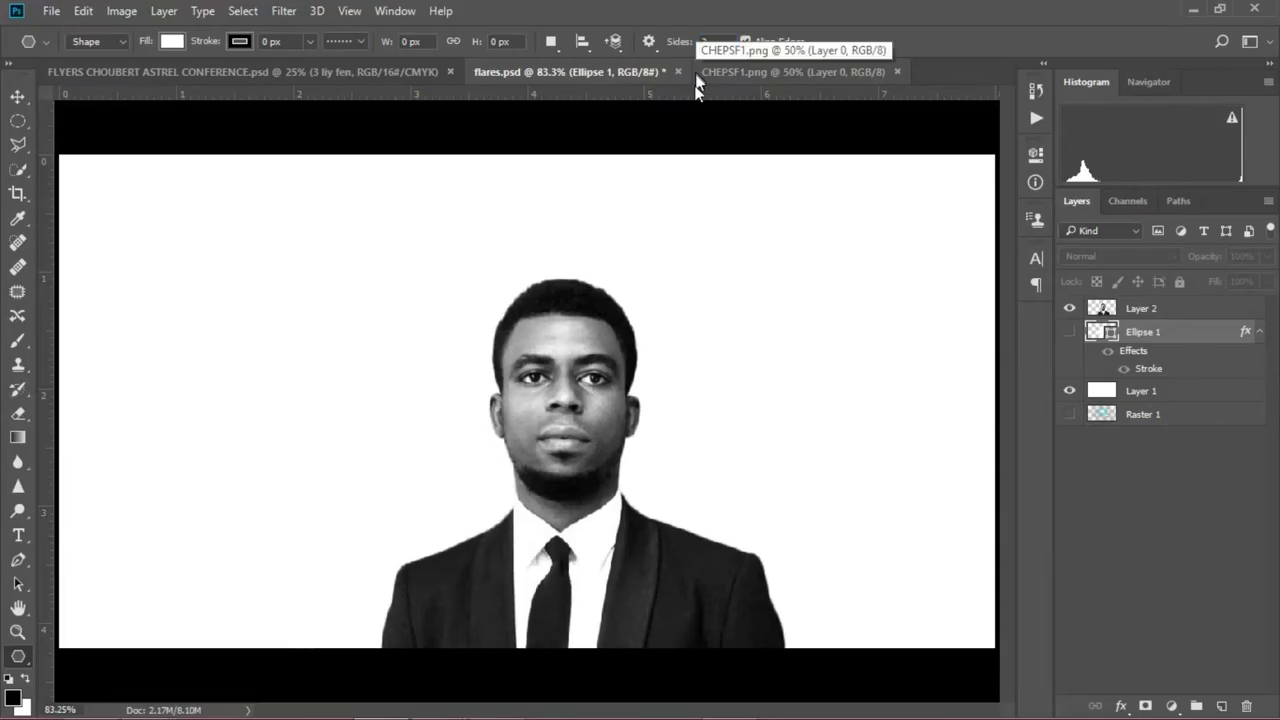
drag(400, 289, 583, 403)
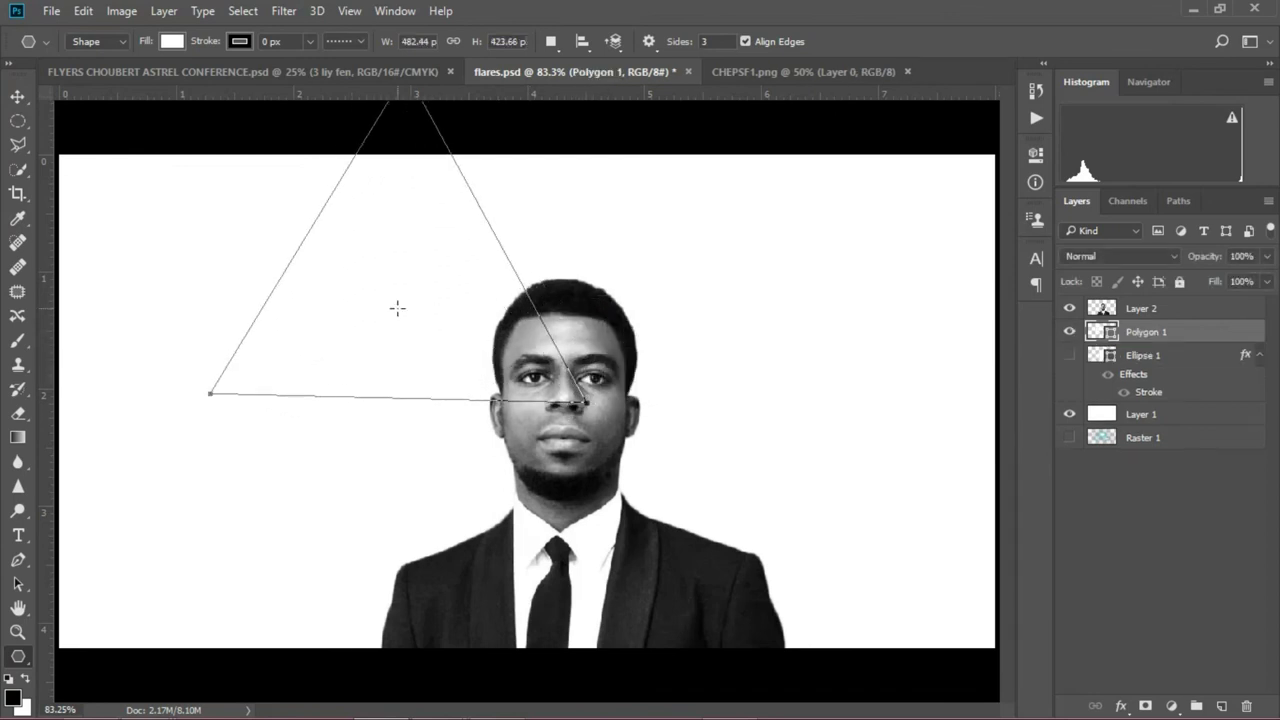
key(v)
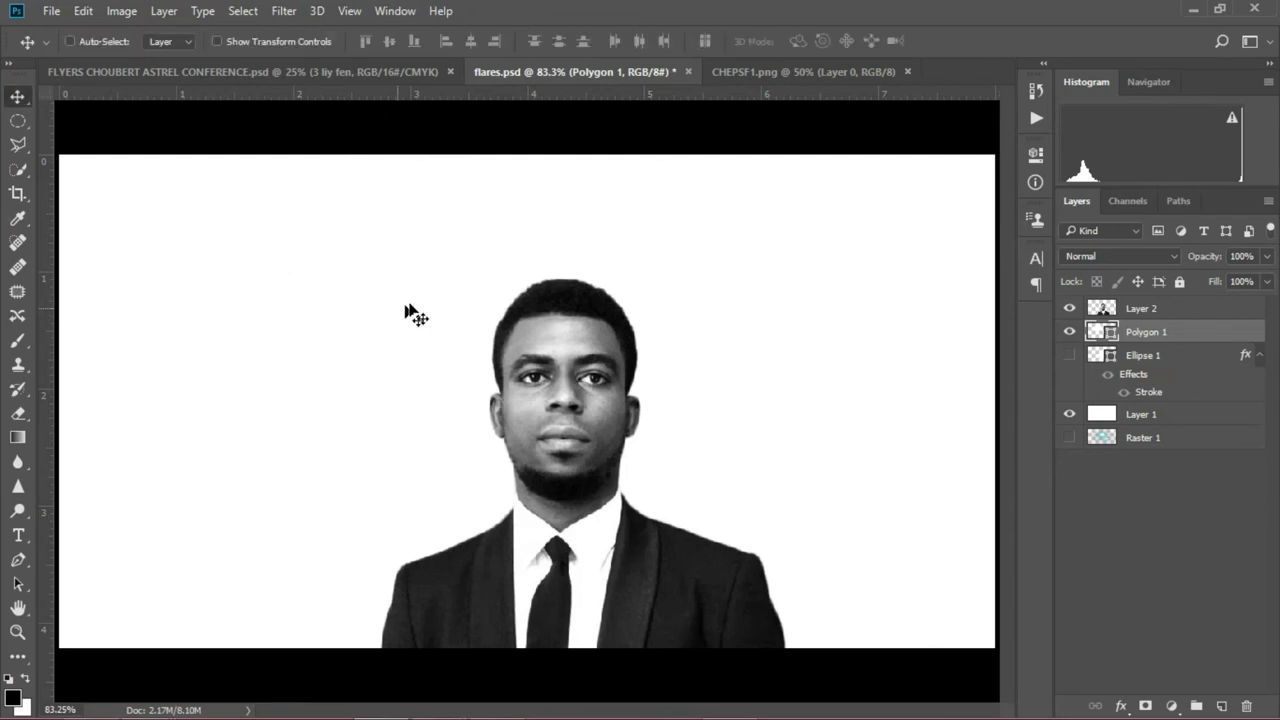
Change the triangle's fill colour to dark red (a23838) and move the triangle behind the man's head
drag(360, 262, 406, 326)
double_click(1105, 328)
click(916, 148)
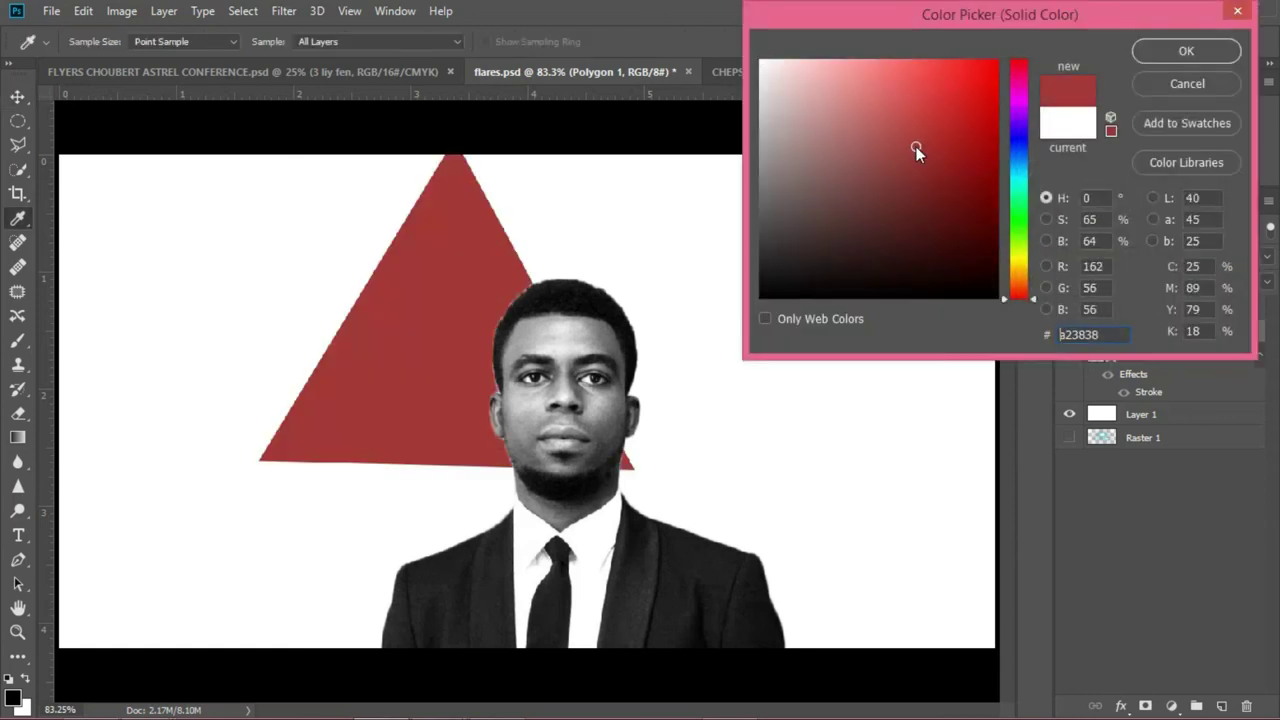
click(1172, 60)
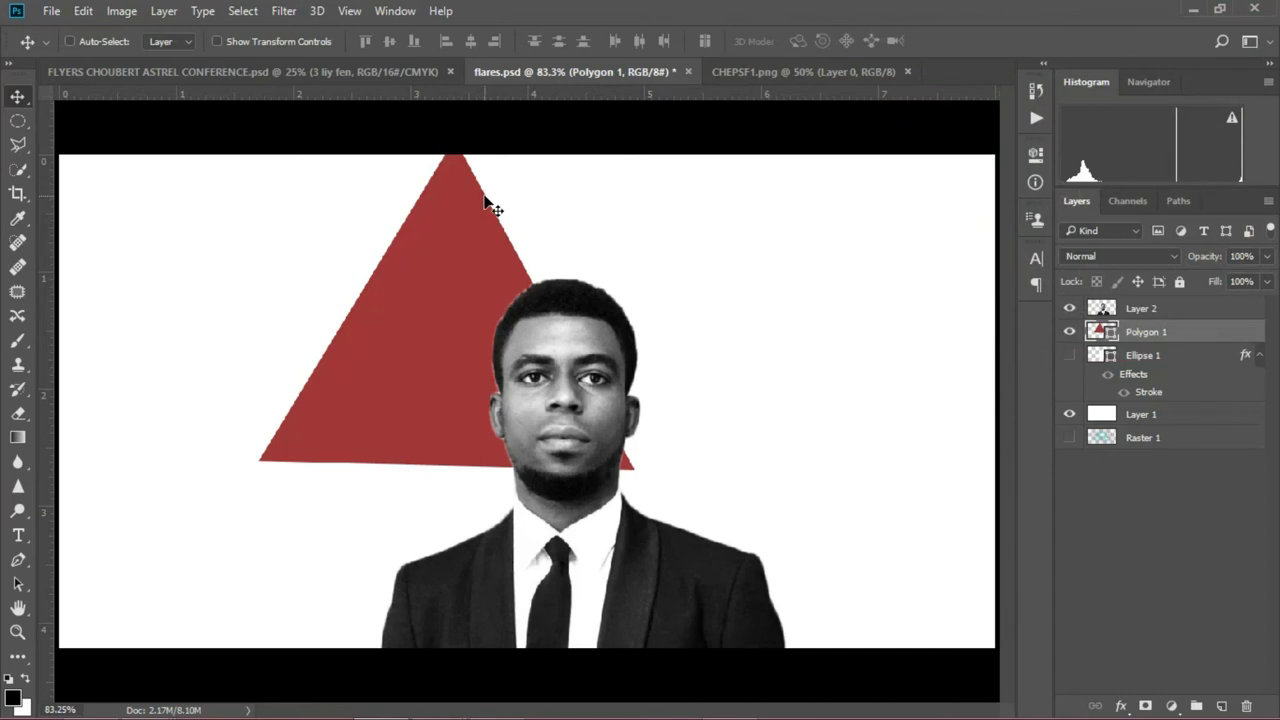
drag(485, 245, 595, 293)
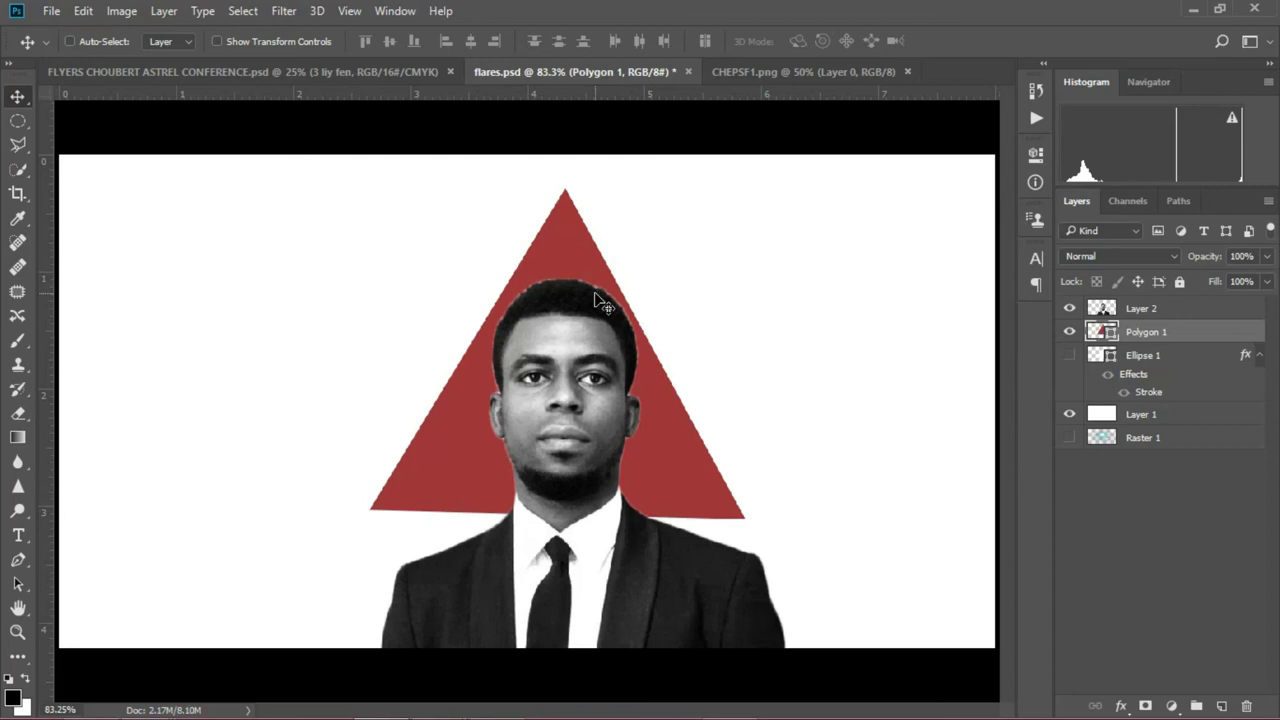
Enlarge the triangle proportionally to about 114%, extending it down to the man's shoulders
key(ctrl+t)
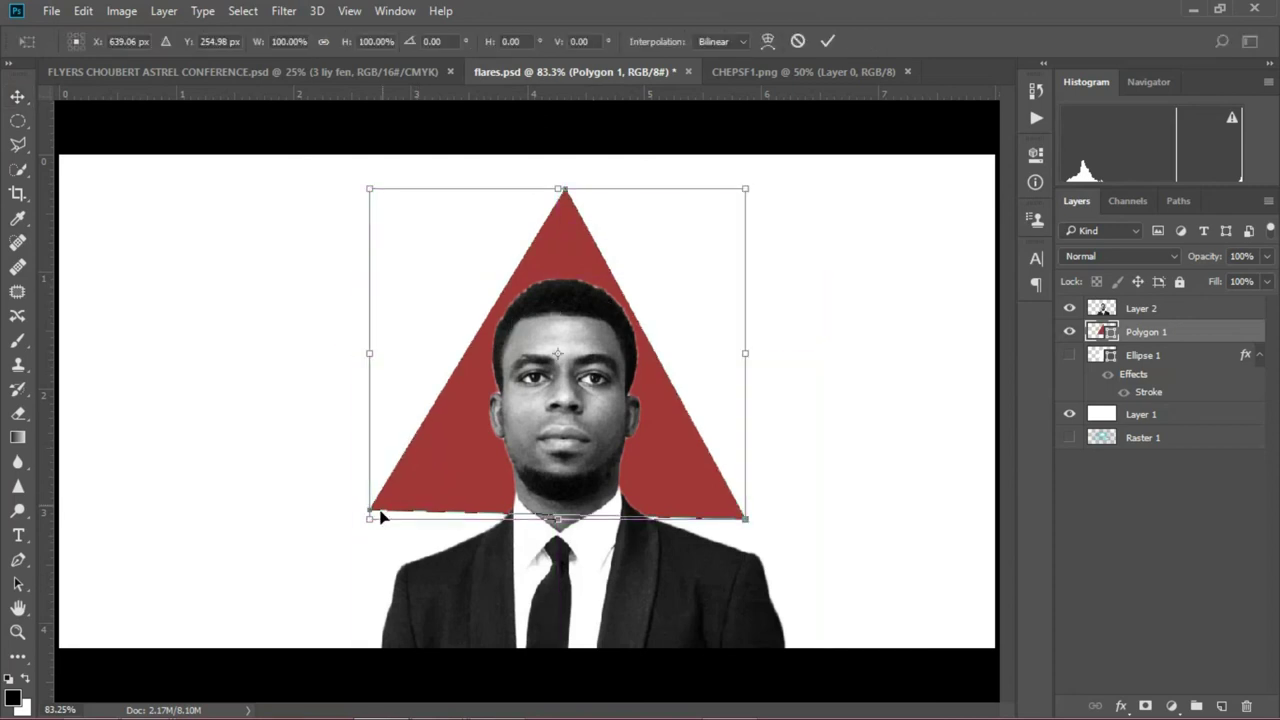
drag(357, 531, 330, 580)
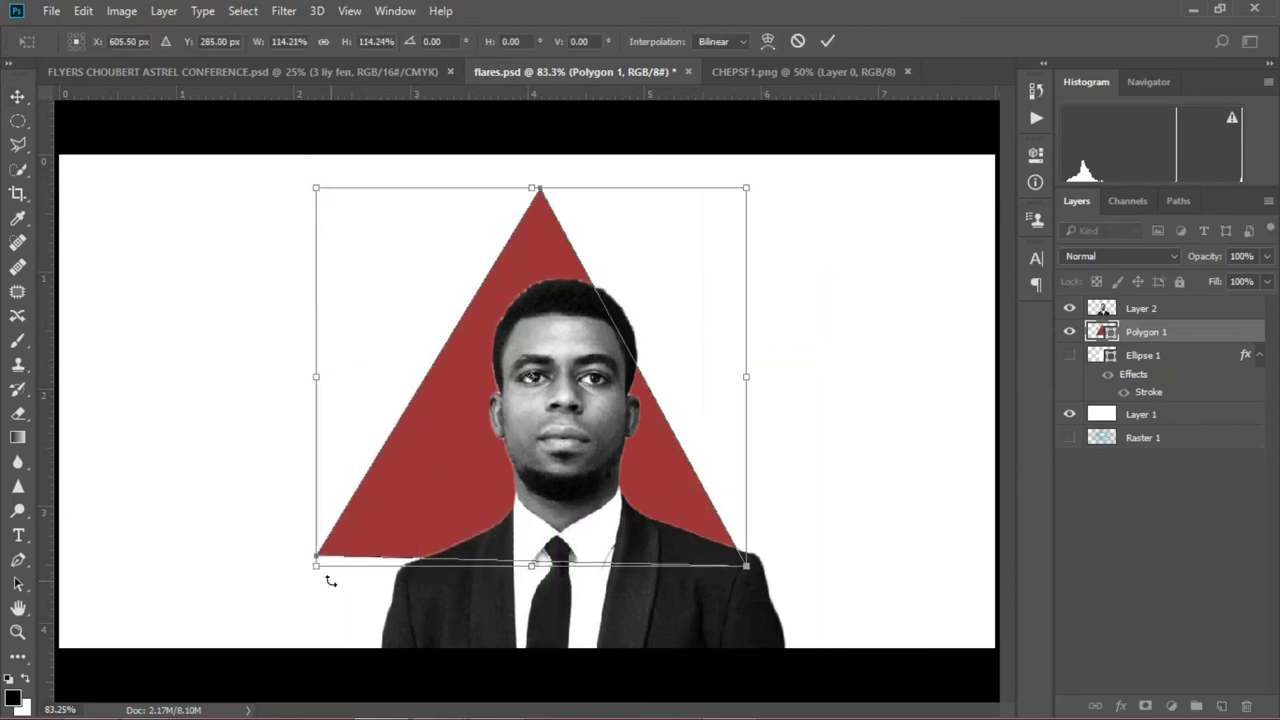
key(Return)
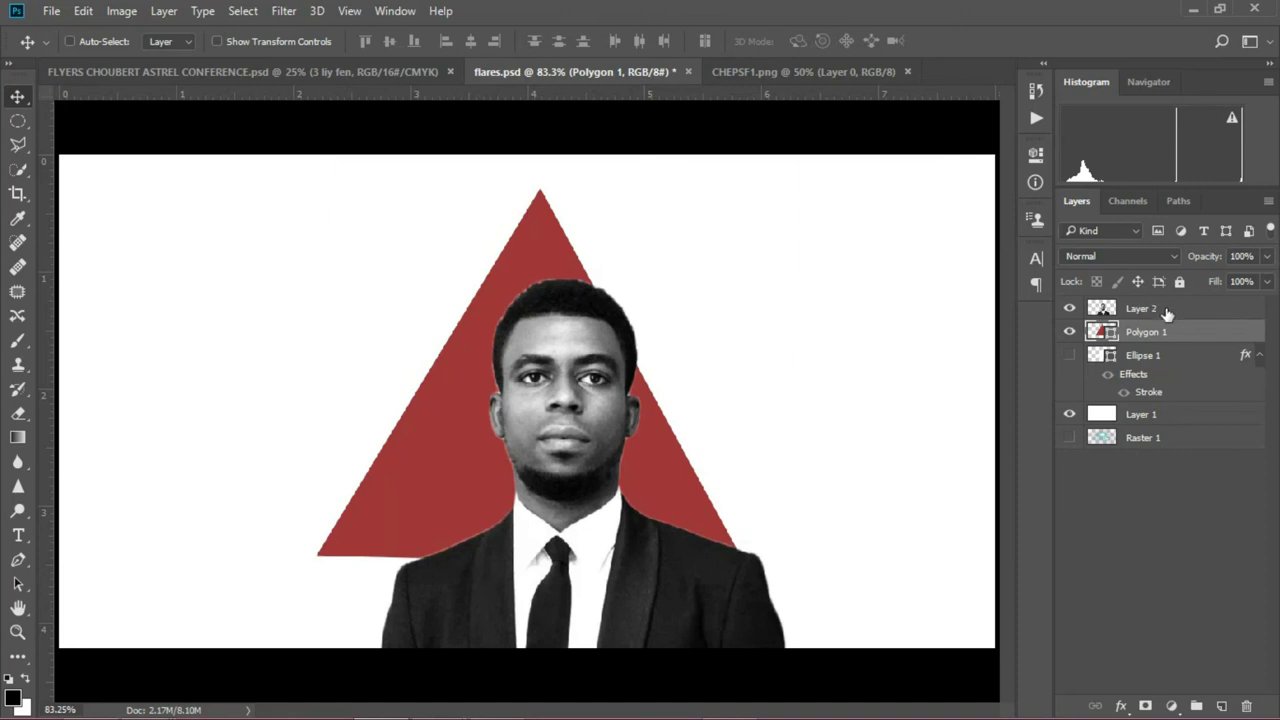
Clip the portrait layer to the triangle with a clipping mask and centre the face inside the triangle
click(1167, 312)
drag(600, 414, 577, 430)
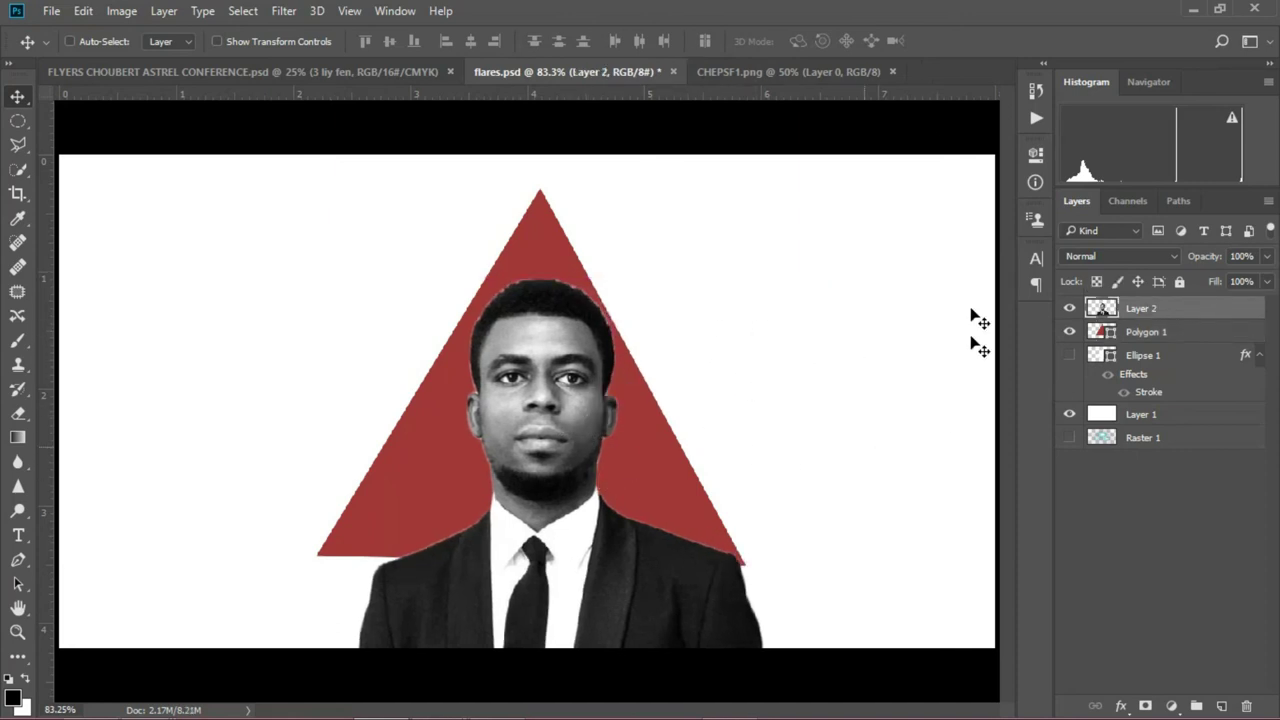
right_click(1170, 309)
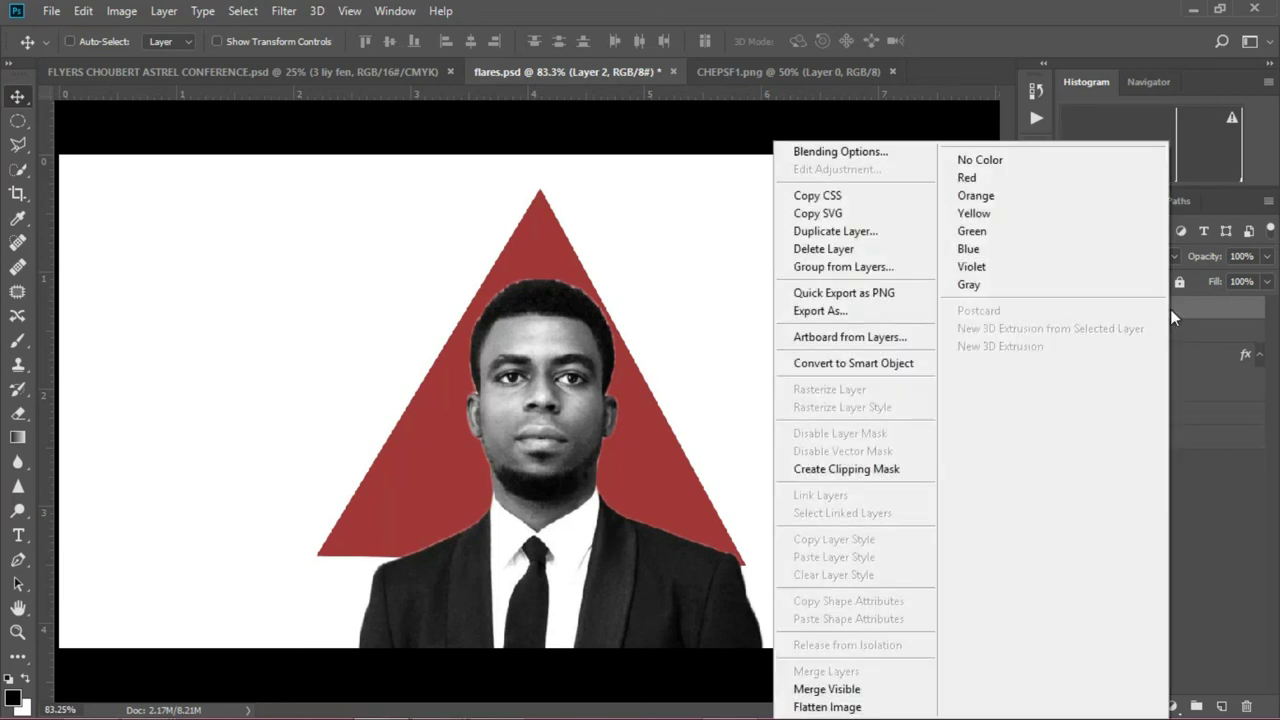
click(868, 472)
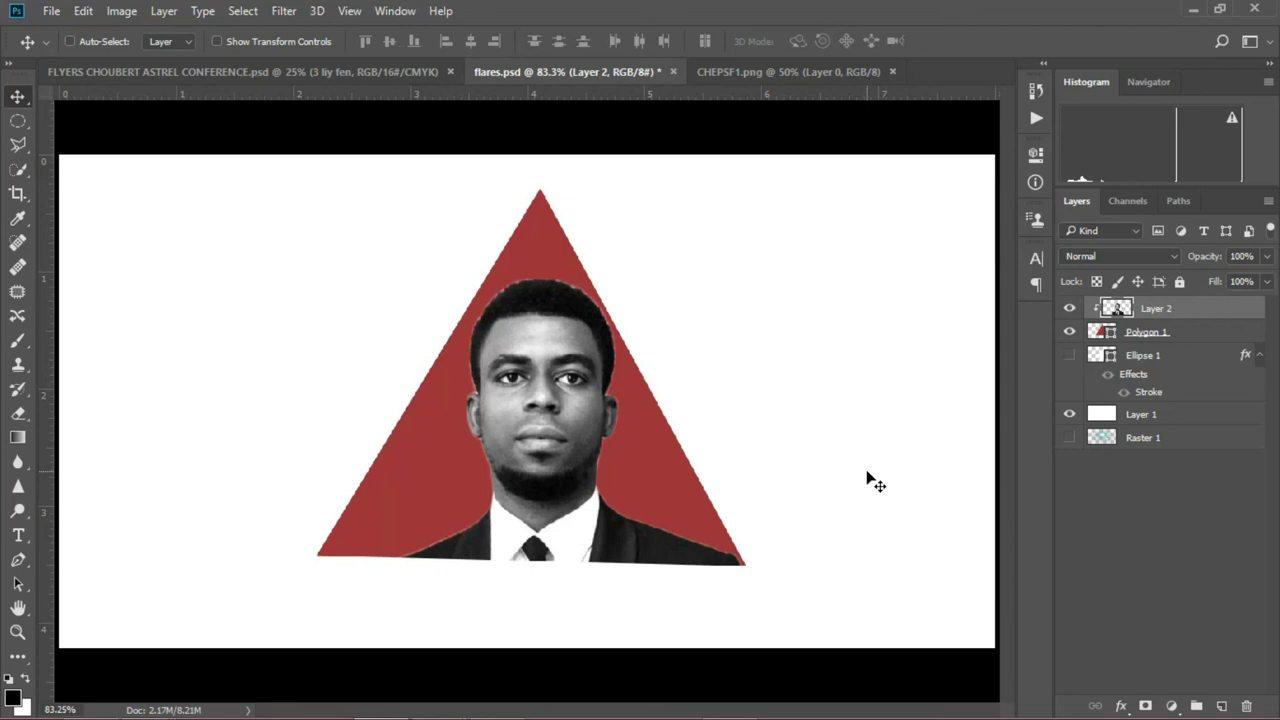
drag(531, 470, 580, 471)
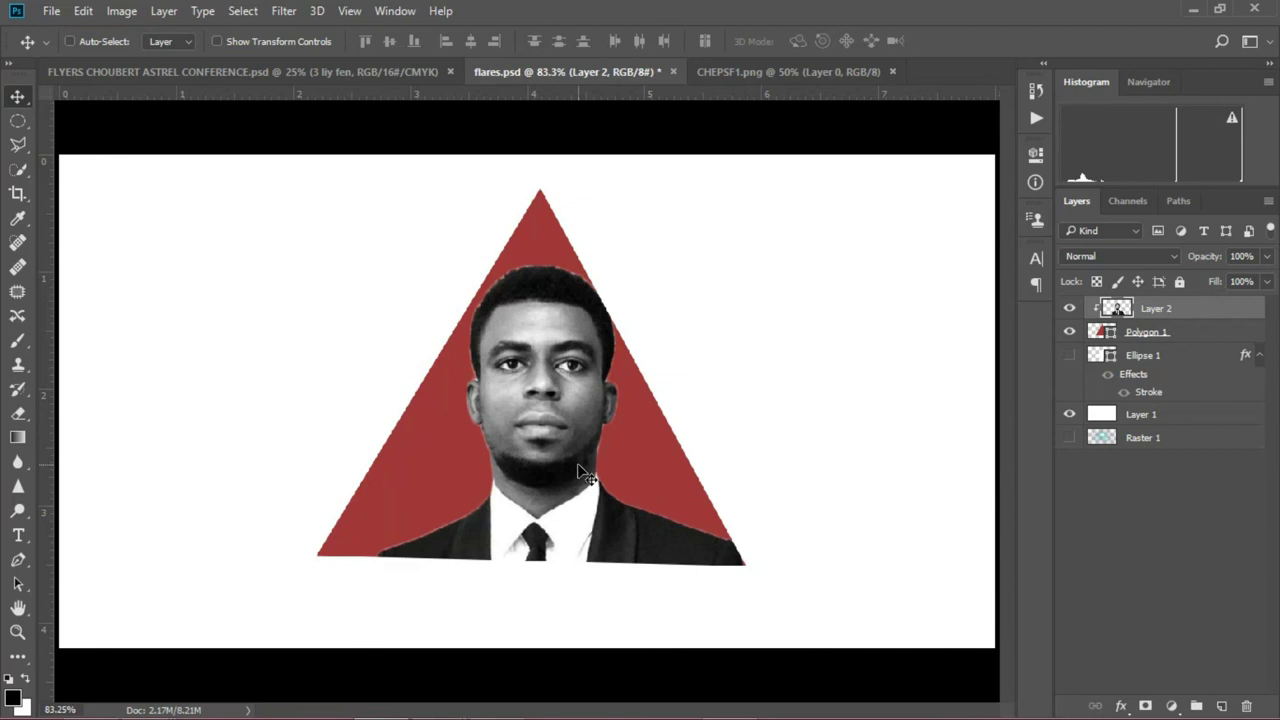